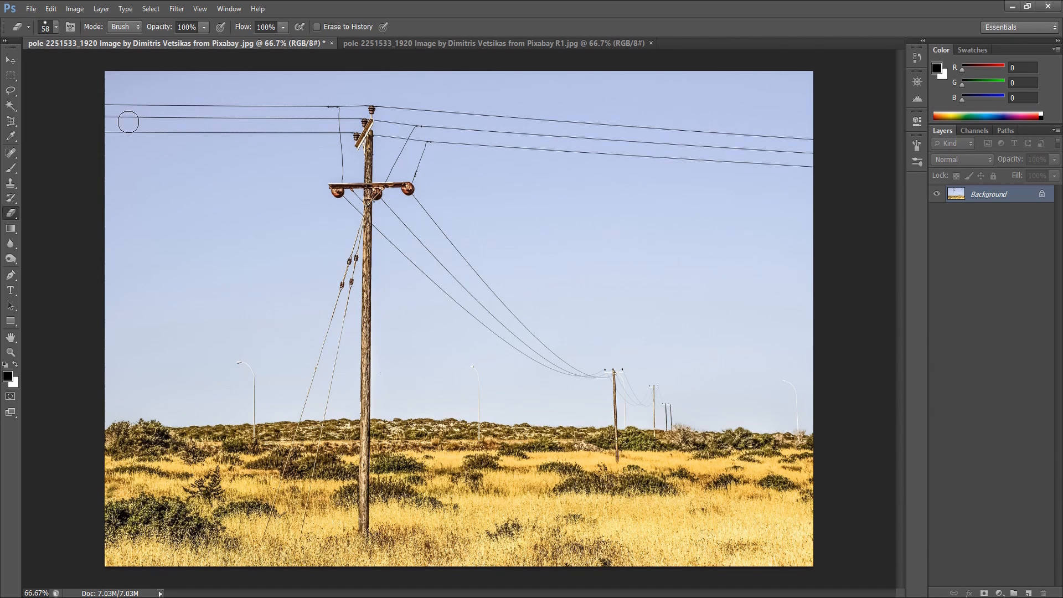
- Try erasing parts of the overhead wires and the top of the main pole with the Eraser
drag(129, 133, 290, 131)
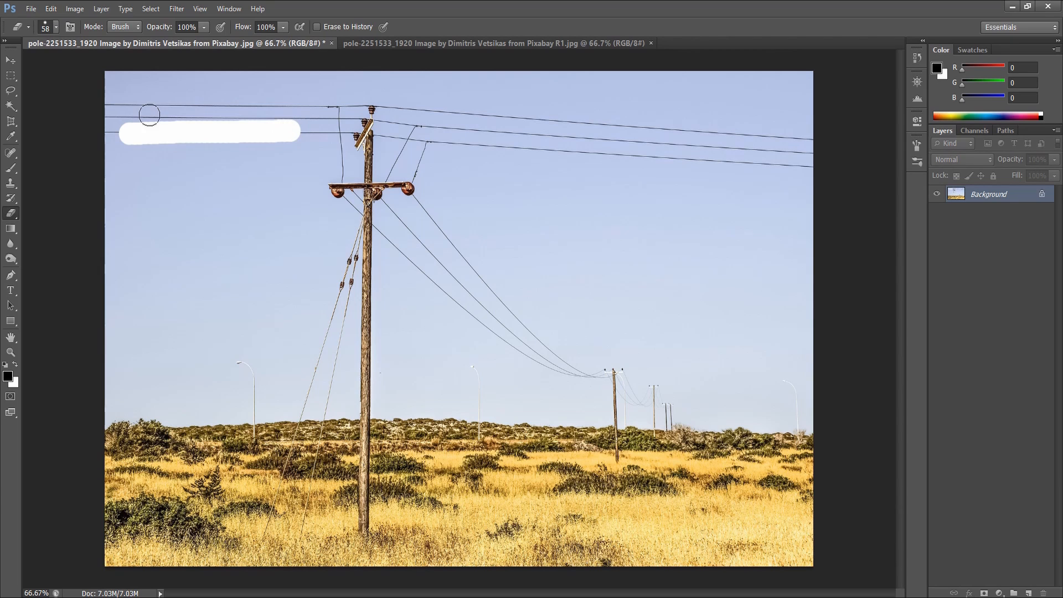
mouse_move(130, 105)
mouse_down()
mouse_move(484, 110)
mouse_move(632, 129)
mouse_up()
drag(375, 112, 367, 188)
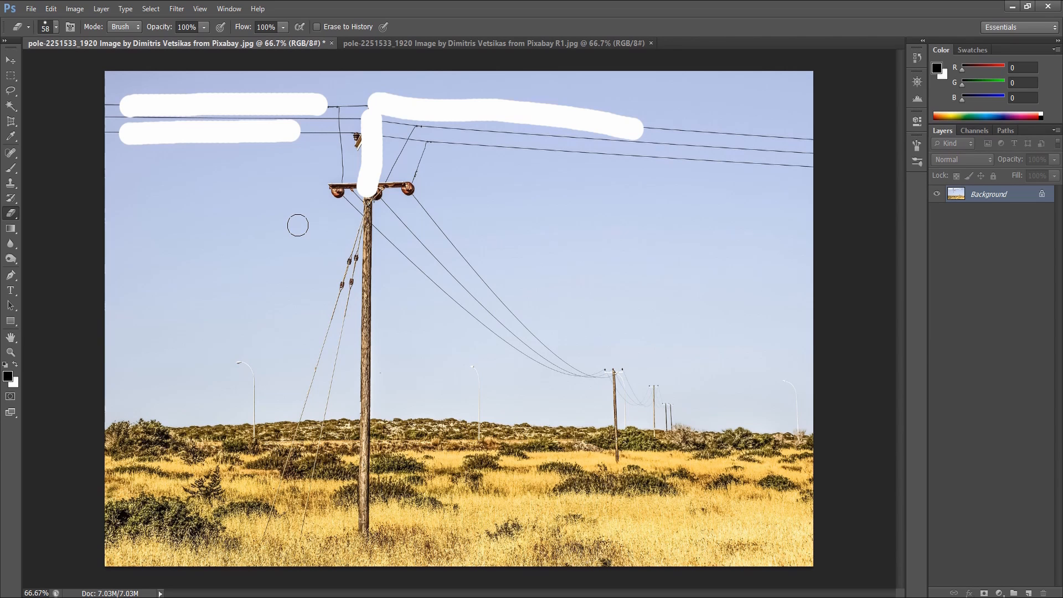
- Step backward through all the eraser strokes on the photo
click(31, 8)
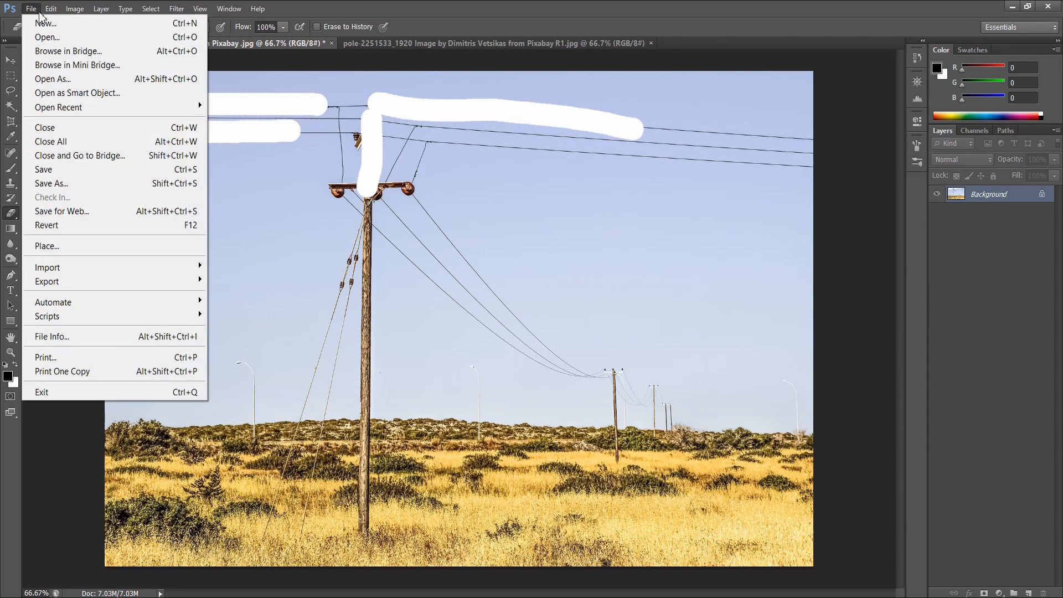
mouse_move(51, 8)
click(72, 51)
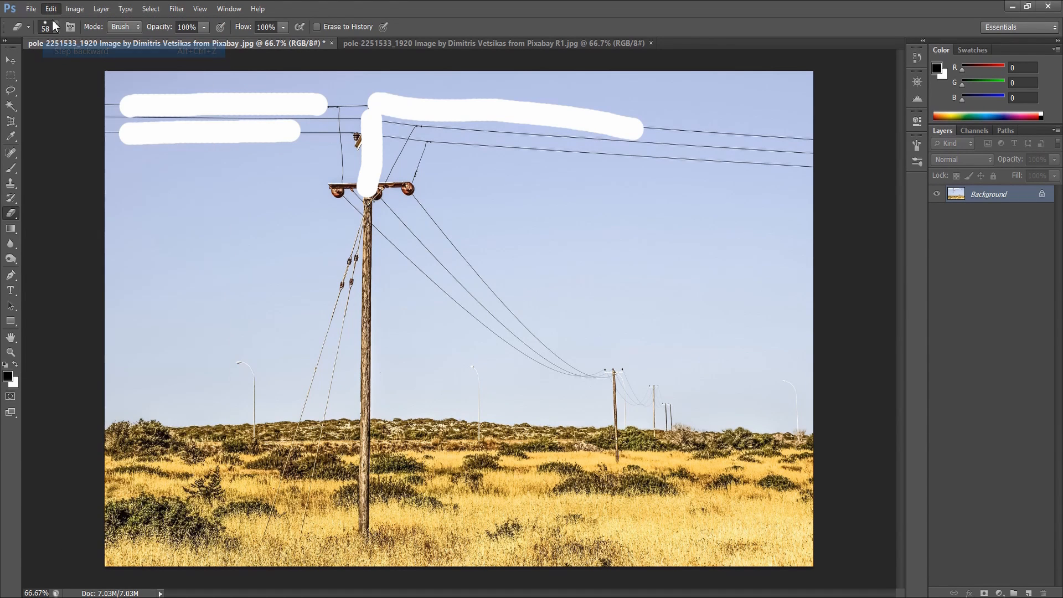
click(51, 8)
click(61, 51)
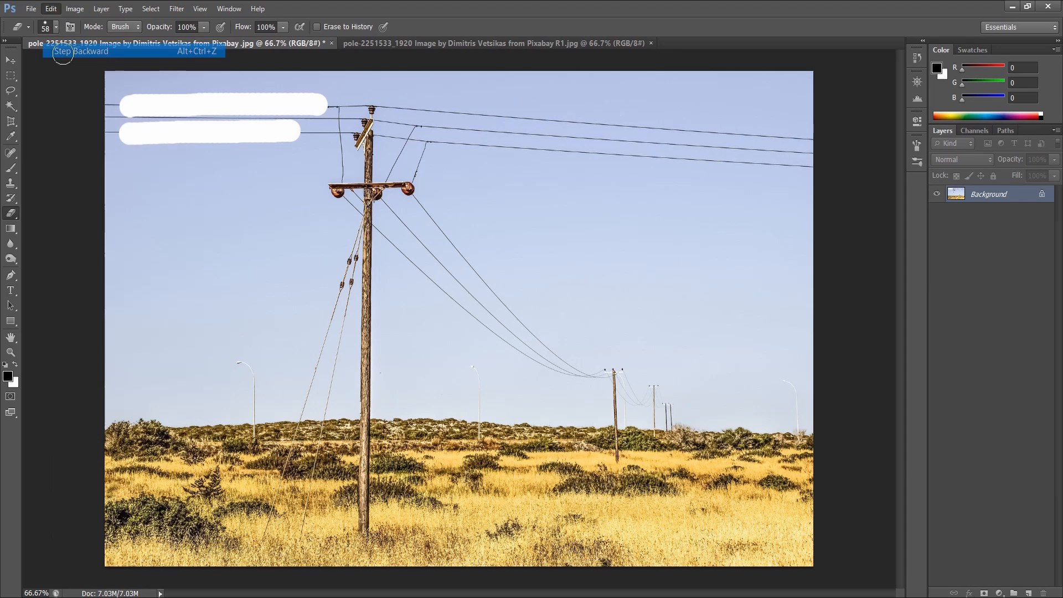
click(53, 9)
click(64, 51)
click(50, 9)
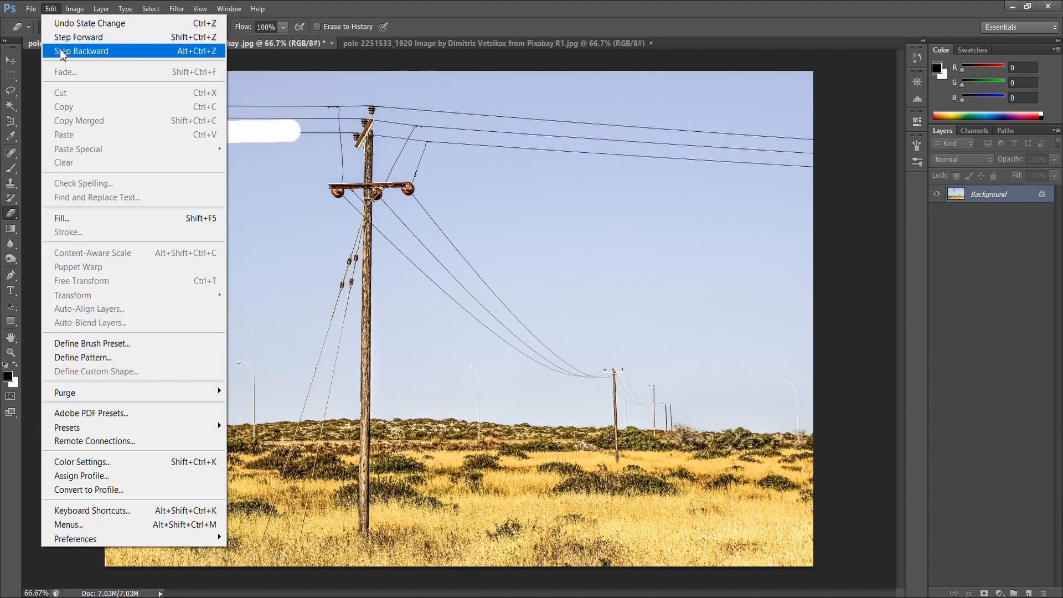
click(60, 51)
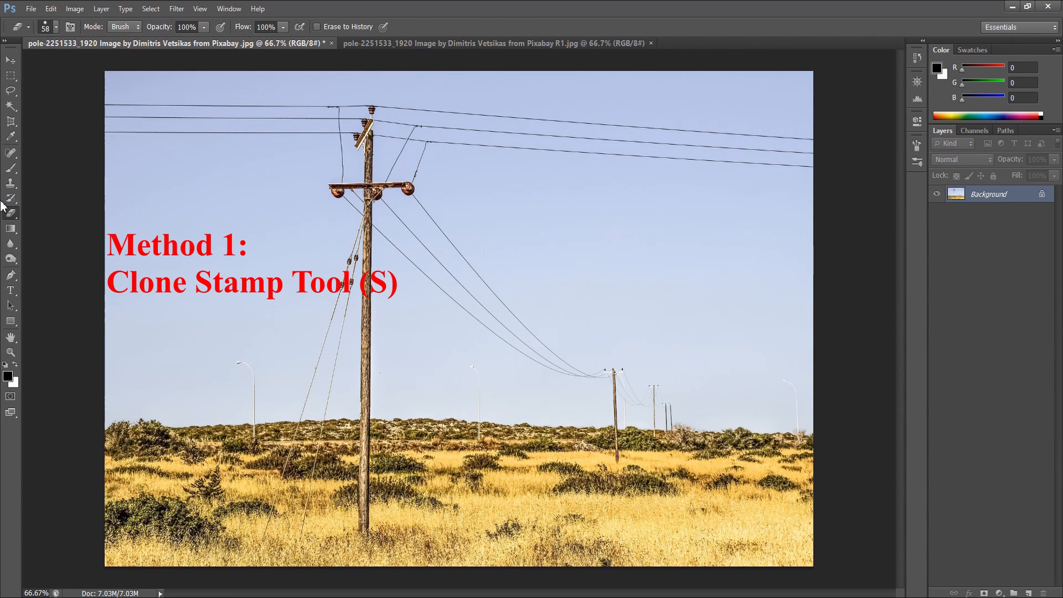
- With the Clone Stamp tool, sample clean sky and paint out the lowest wire to the left of the pole
drag(10, 183, 54, 186)
click(55, 184)
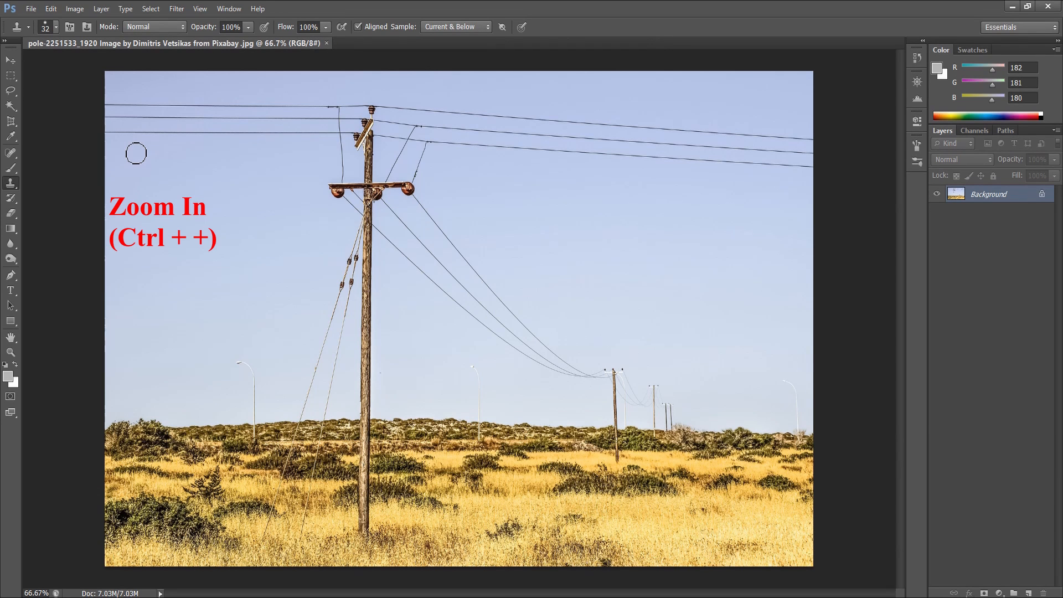
key(ctrl+plus)
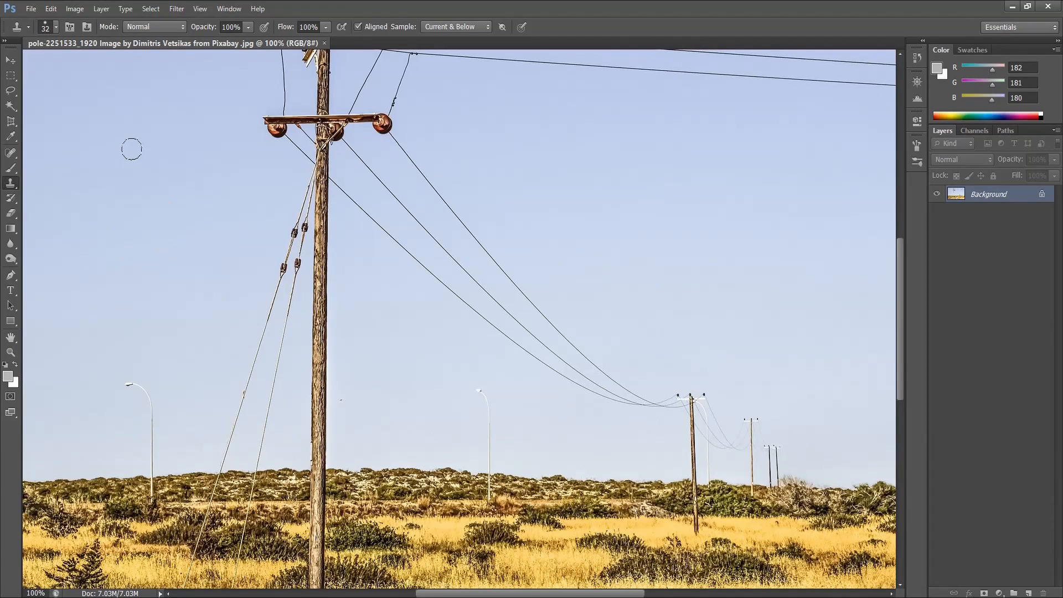
key(space)
drag(88, 133, 337, 341)
drag(425, 426, 370, 373)
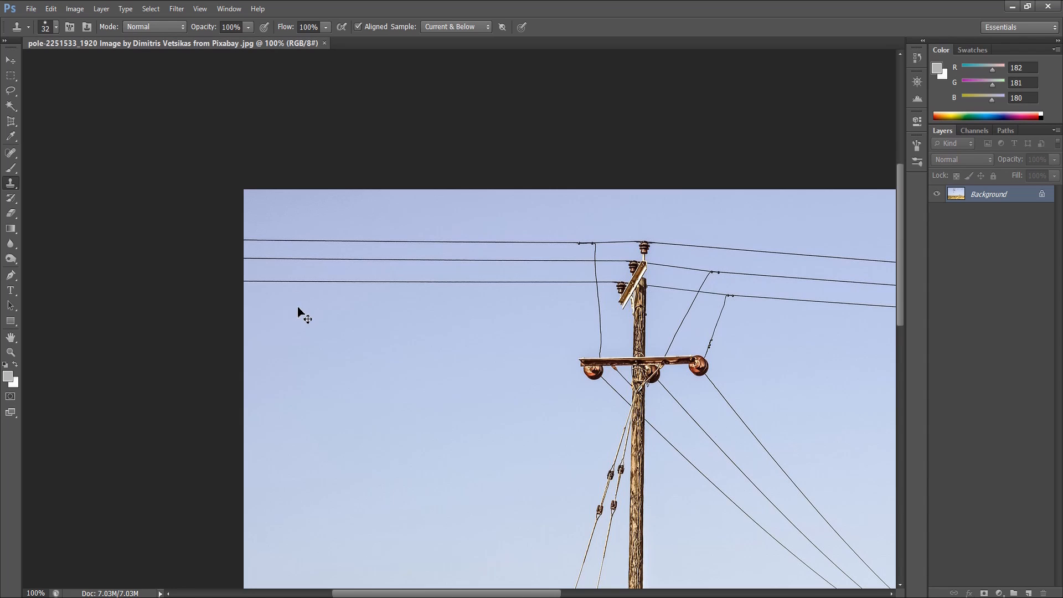
key(ctrl+plus)
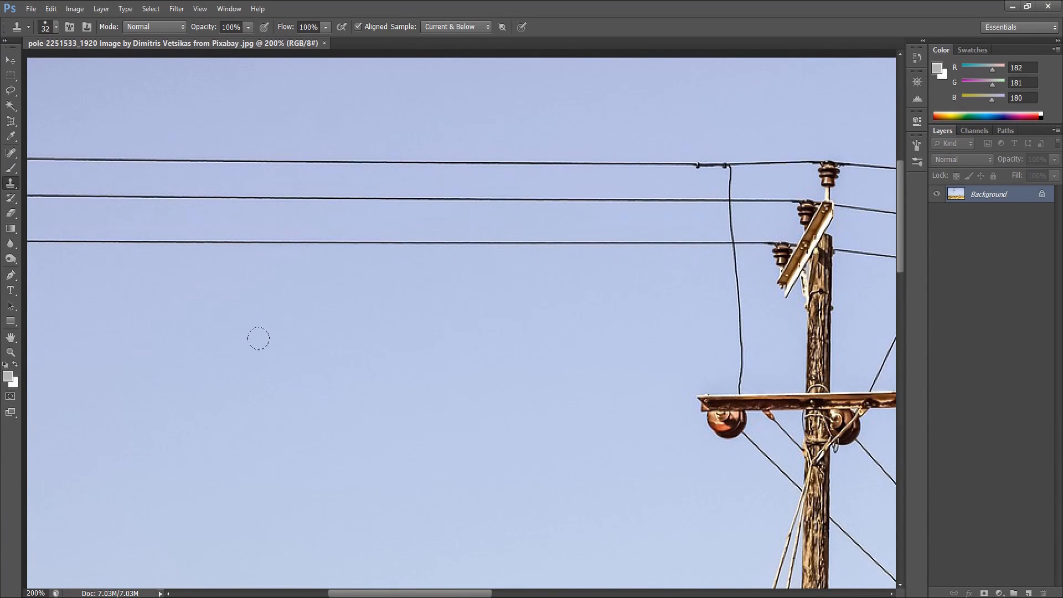
mouse_move(288, 348)
mouse_down()
mouse_move(352, 331)
mouse_move(329, 337)
mouse_up()
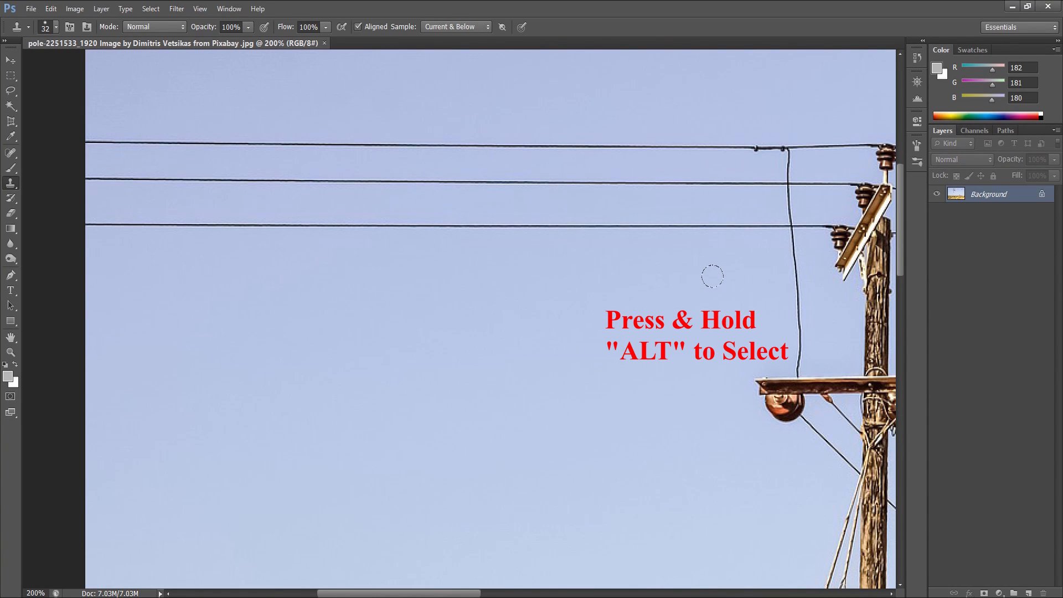
alt+click(744, 286)
click(741, 225)
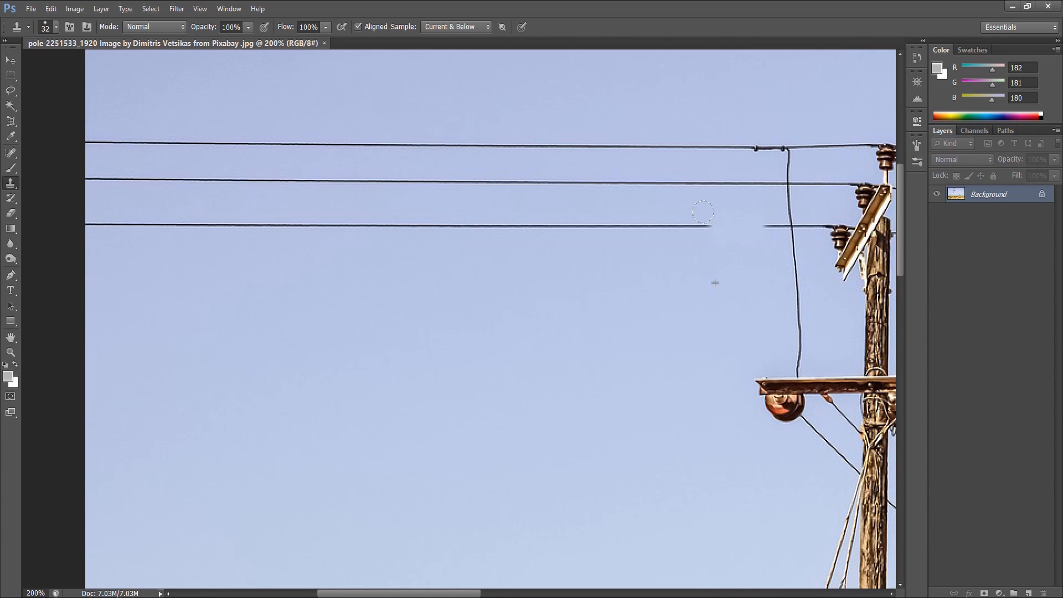
drag(703, 213, 62, 213)
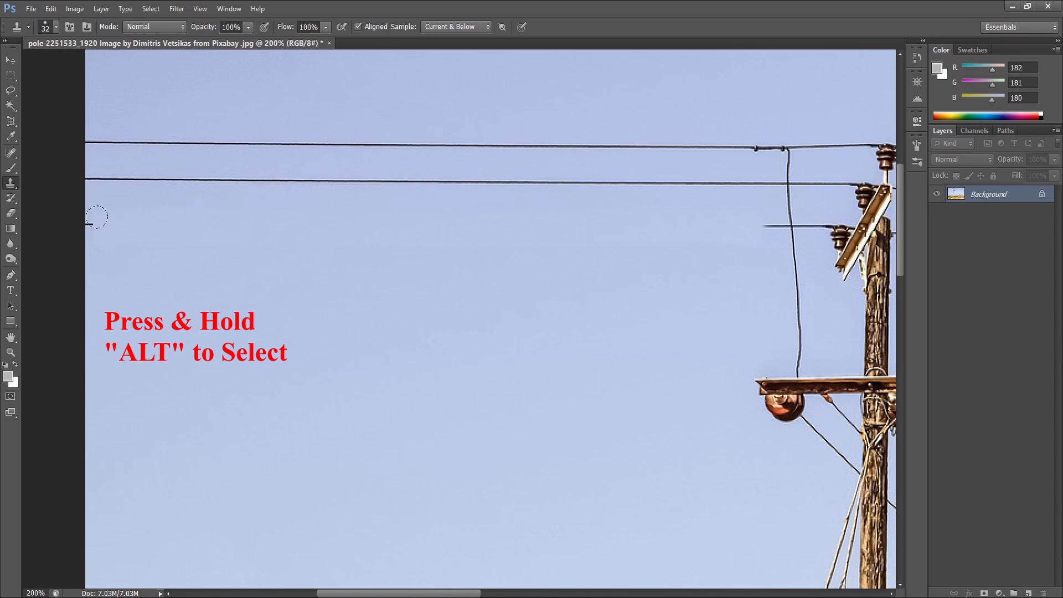
- Clone sky over the lowest wire's leftover end at the photo's left edge and over the middle wire left of the pole
alt+click(130, 275)
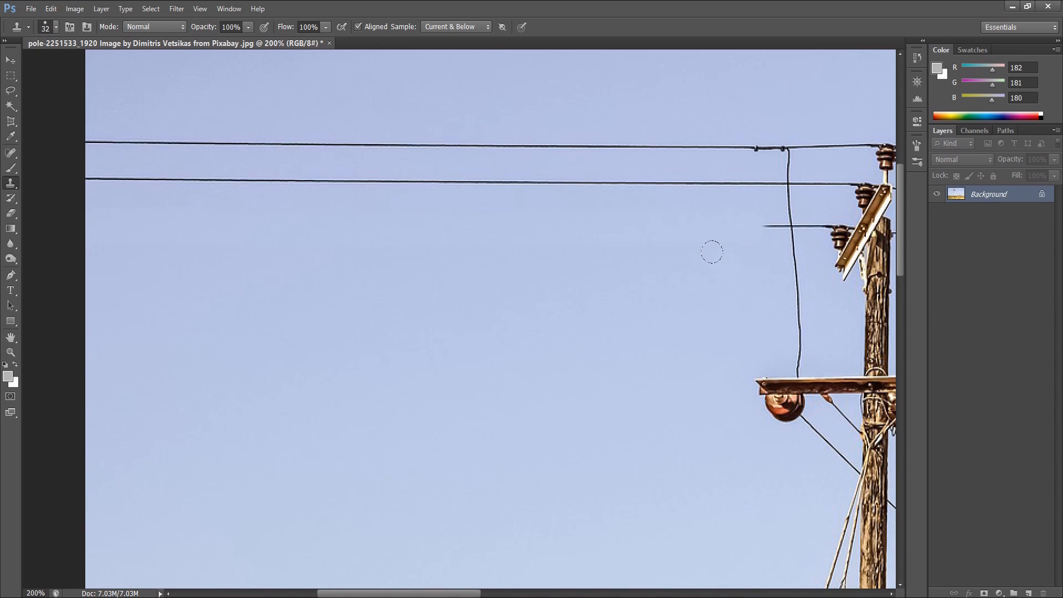
click(741, 182)
mouse_move(722, 170)
mouse_down()
mouse_move(739, 172)
mouse_move(72, 166)
mouse_up()
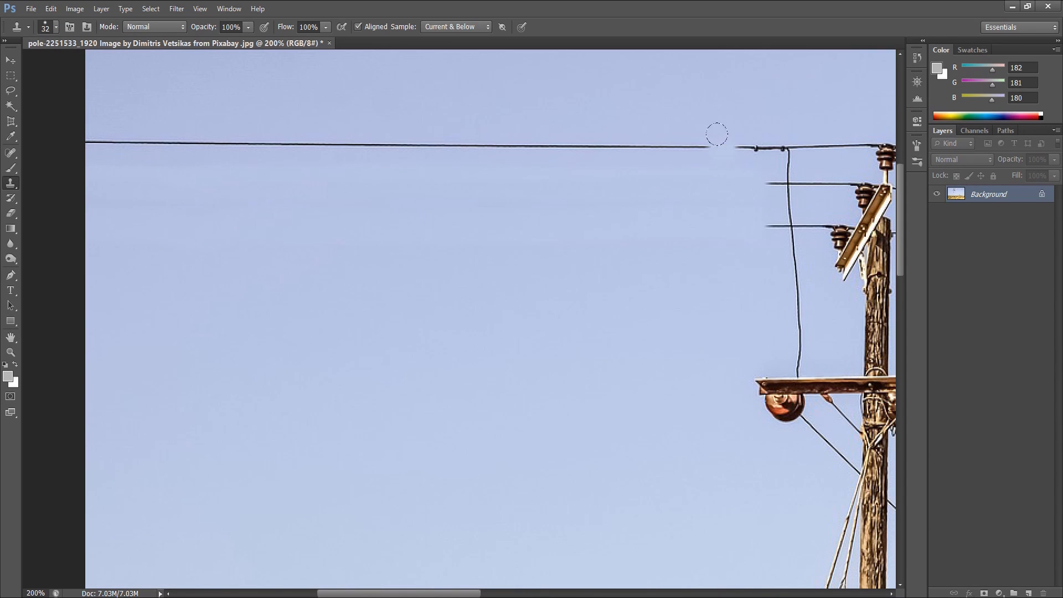
- Try Clone Stamp samples taken right at the top wire's cut end near the pole, and undo the resulting stamps
drag(758, 150, 765, 156)
alt+click(744, 145)
key(ctrl+z)
click(760, 152)
key(ctrl+z)
click(778, 161)
key(ctrl+z)
alt+click(743, 146)
click(757, 147)
key(ctrl+z)
key(ctrl+alt+z)
key(ctrl+alt+z)
key(ctrl+alt+z)
key(ctrl+alt+z)
- Sample clean sky below the top wire and clone out that wire from near the pole to the photo's left edge
alt+click(747, 195)
click(748, 148)
drag(737, 130, 66, 130)
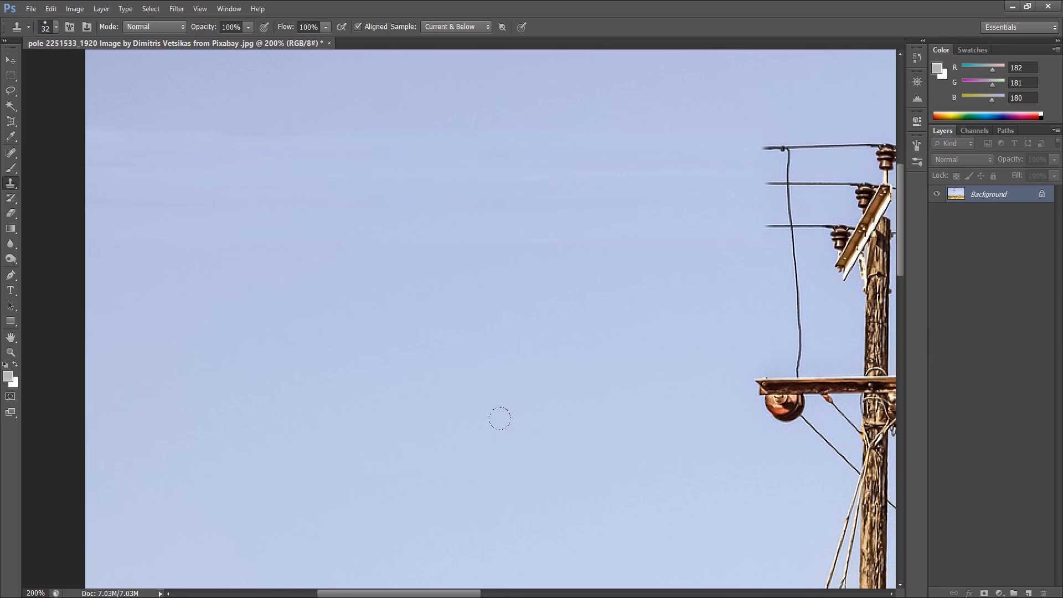
- Clone sky over the top wire around the pole's uppermost insulator and across to the photo's right edge
drag(517, 346, 173, 396)
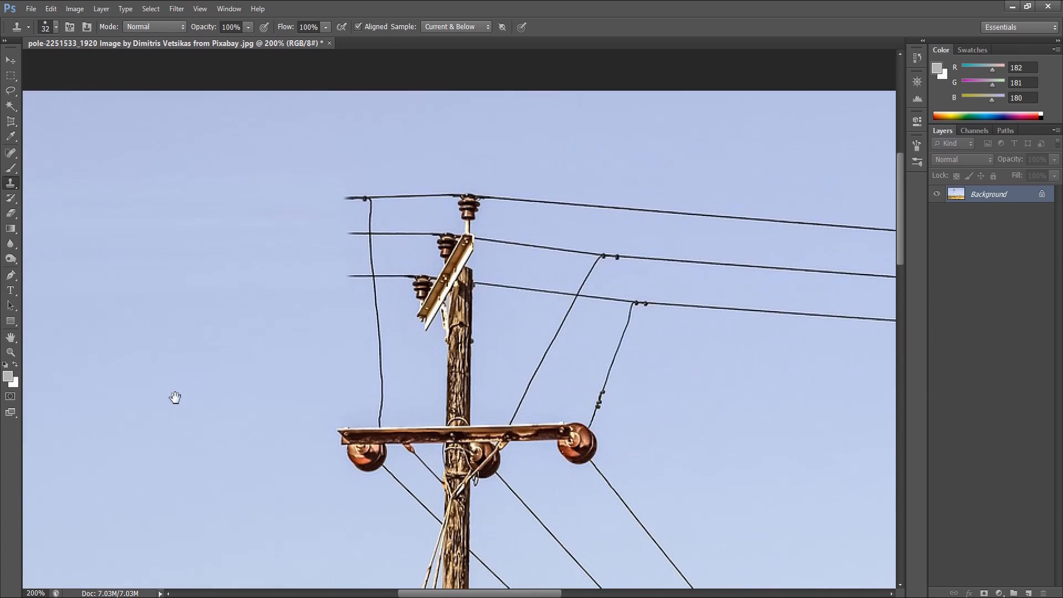
drag(439, 368, 354, 363)
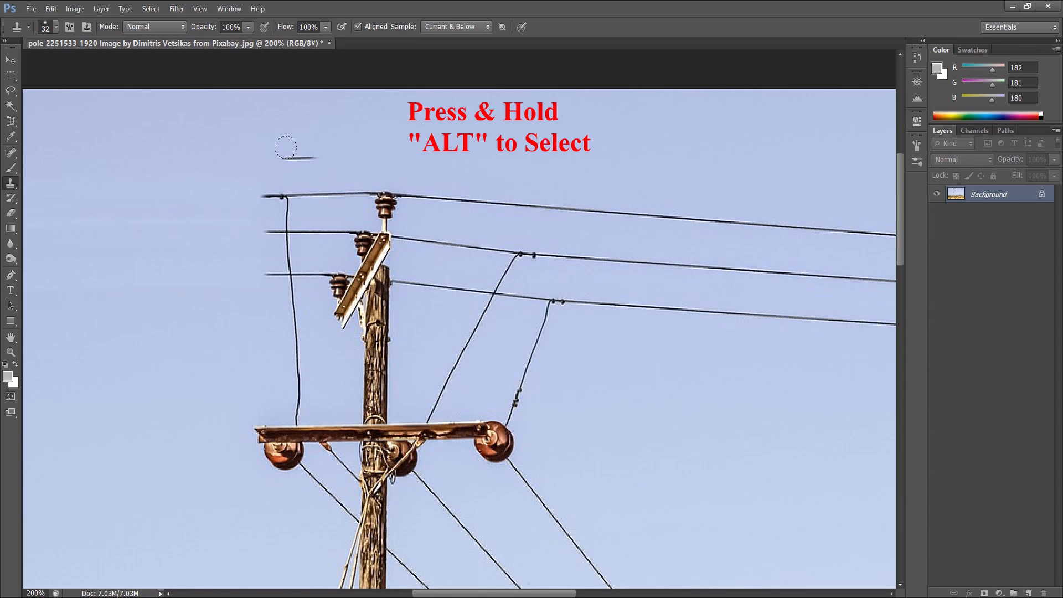
key(alt)
alt+click(282, 168)
mouse_move(260, 178)
mouse_down()
mouse_move(477, 181)
mouse_move(843, 220)
mouse_move(346, 218)
mouse_up()
mouse_move(377, 180)
mouse_down()
mouse_move(417, 201)
mouse_move(748, 228)
mouse_move(464, 207)
mouse_move(251, 208)
mouse_move(628, 220)
mouse_up()
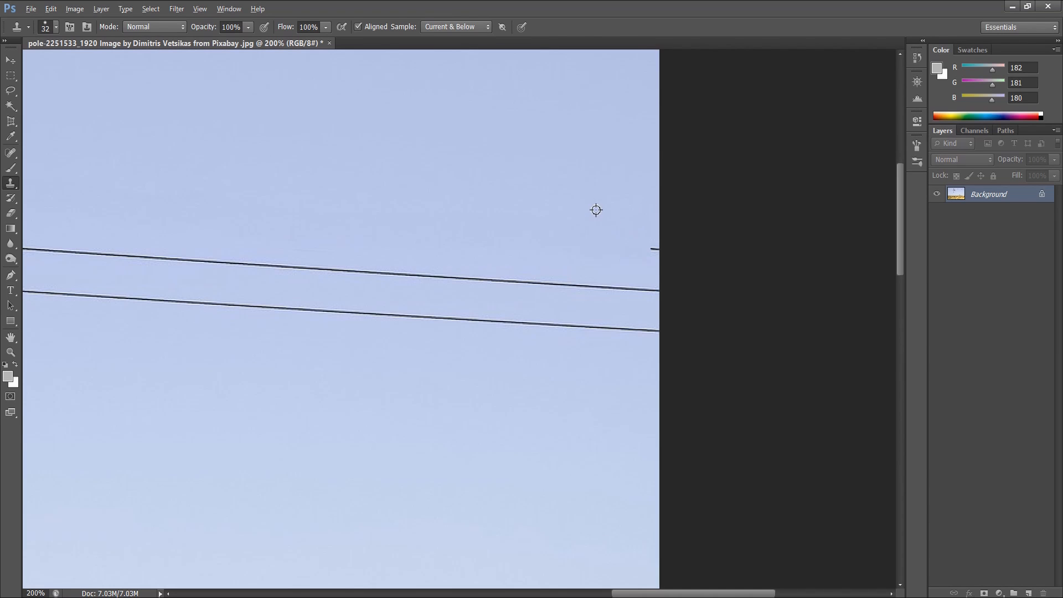
alt+click(578, 191)
drag(621, 233, 652, 231)
- Clone out the middle wire to the right of the pole, including its end at the photo's right edge
key(ctrl+minus)
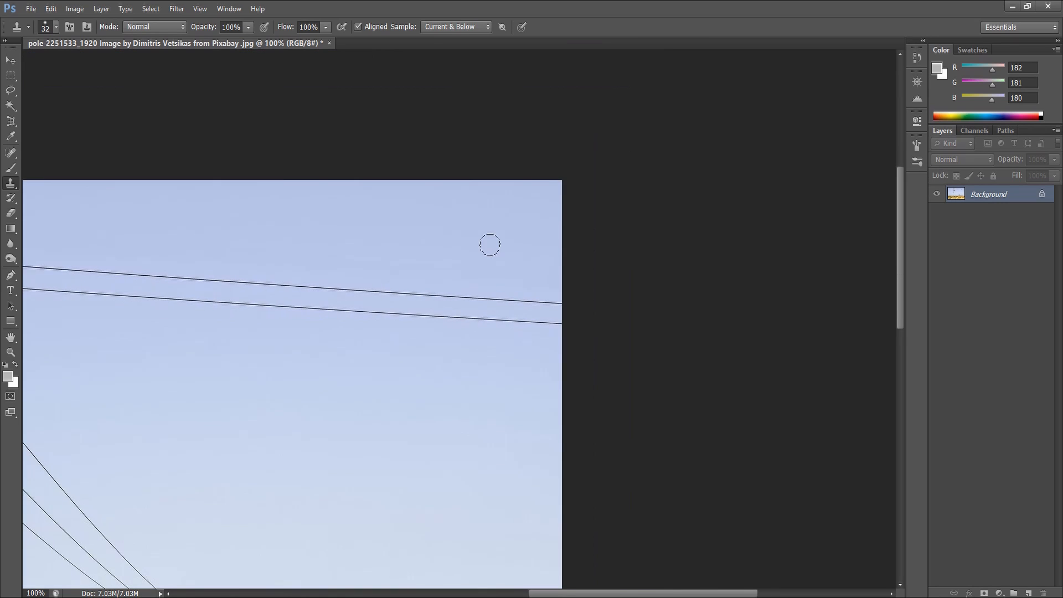
drag(176, 311, 360, 315)
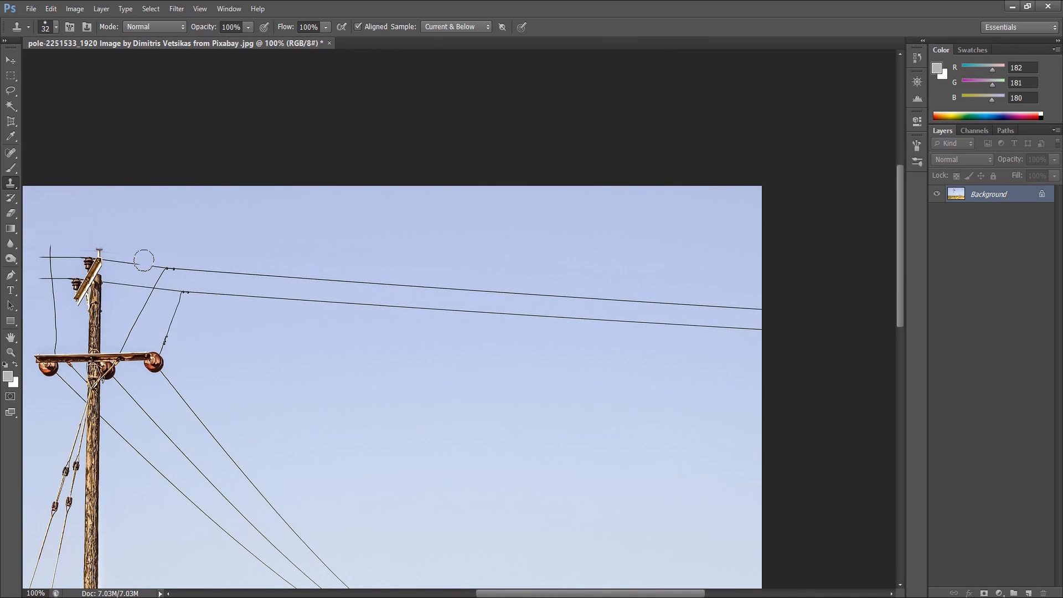
drag(218, 321, 241, 322)
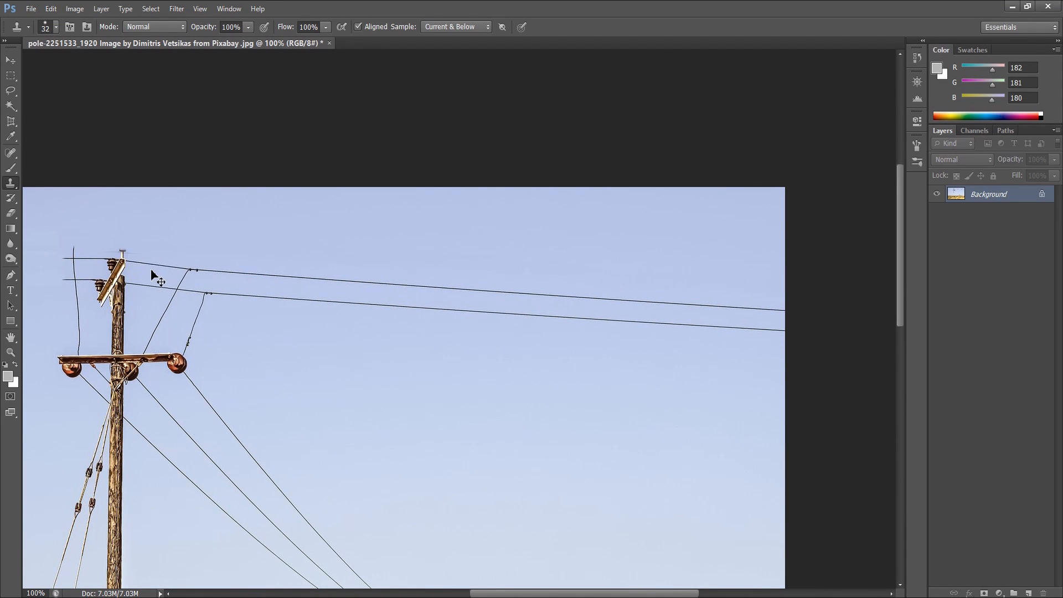
key(ctrl+plus)
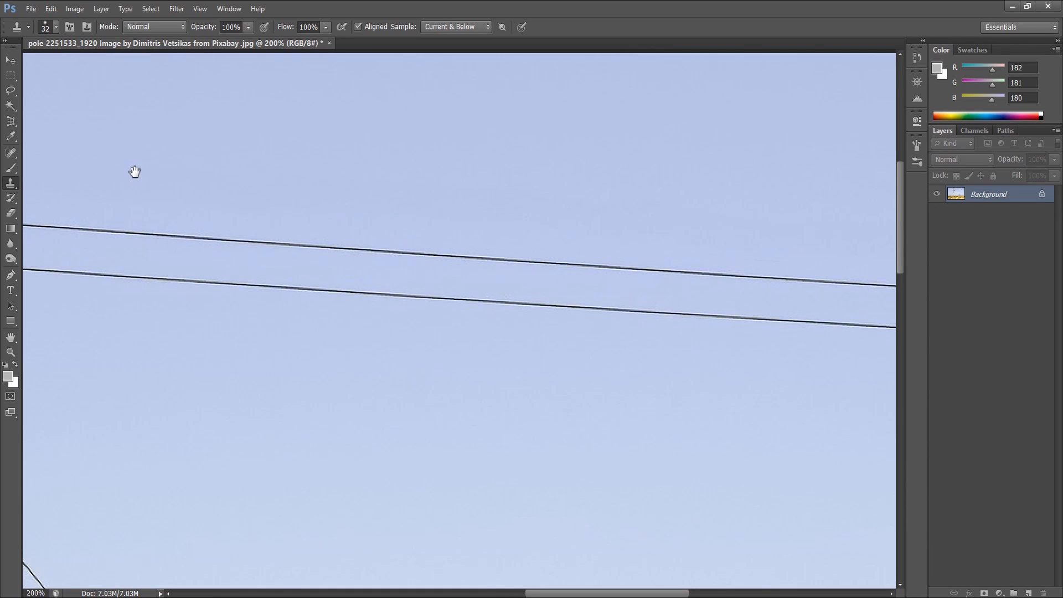
drag(135, 170, 478, 203)
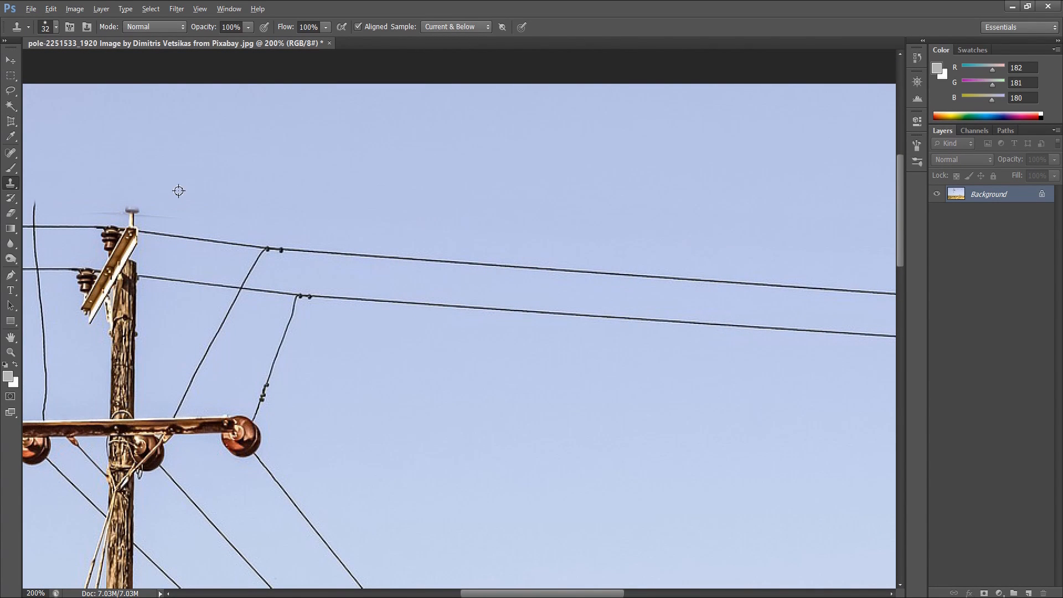
mouse_move(147, 232)
mouse_down()
mouse_move(146, 211)
mouse_move(245, 230)
mouse_move(842, 278)
mouse_move(173, 240)
mouse_move(812, 272)
mouse_up()
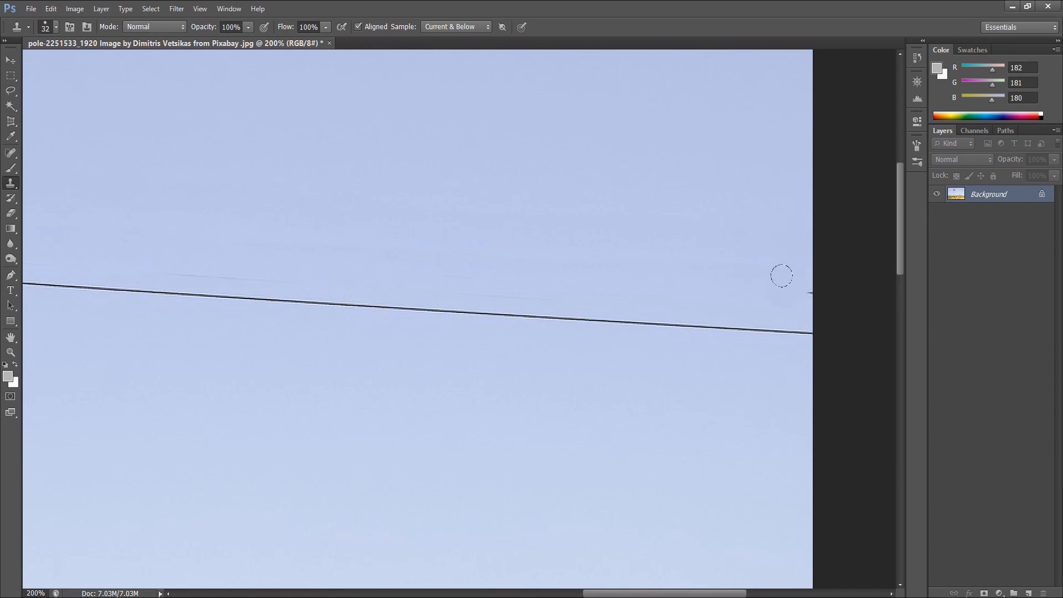
drag(781, 276, 804, 276)
- Clone sky over the lowest overhead wire from the photo's right edge back to the pole
drag(669, 315, 643, 310)
key(ctrl+z)
mouse_move(779, 274)
mouse_down()
mouse_move(790, 310)
mouse_move(661, 310)
mouse_move(263, 284)
mouse_move(111, 257)
mouse_move(487, 308)
mouse_move(716, 321)
mouse_move(683, 330)
mouse_move(231, 293)
mouse_move(247, 297)
mouse_move(213, 268)
mouse_move(192, 275)
mouse_move(216, 292)
mouse_move(185, 277)
mouse_move(103, 287)
mouse_up()
- Clone out the two short connecting wires that rise above the crossarm on the pole's right side
drag(194, 311, 181, 304)
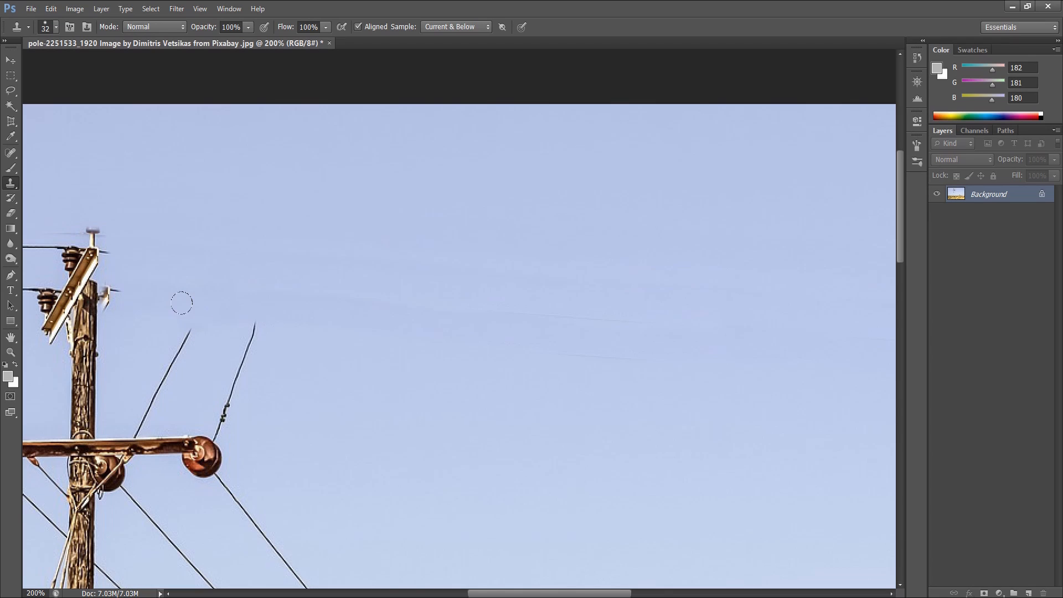
key(ctrl+z)
drag(263, 371, 226, 355)
key(ctrl+z)
mouse_move(253, 313)
mouse_down()
mouse_move(220, 349)
mouse_move(211, 398)
mouse_move(203, 340)
mouse_move(198, 356)
mouse_move(184, 310)
mouse_move(142, 376)
mouse_up()
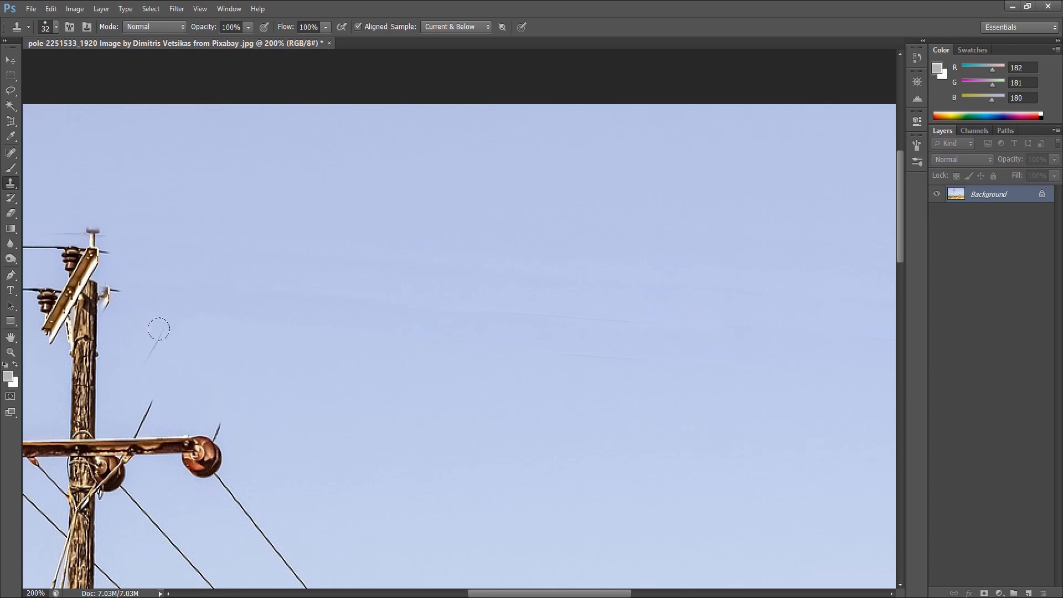
drag(143, 323, 149, 327)
- Reduce the Clone Stamp brush to 24 px and paint sky over the outermost wire descending from the crossarm to the distant pole
key(ctrl+minus)
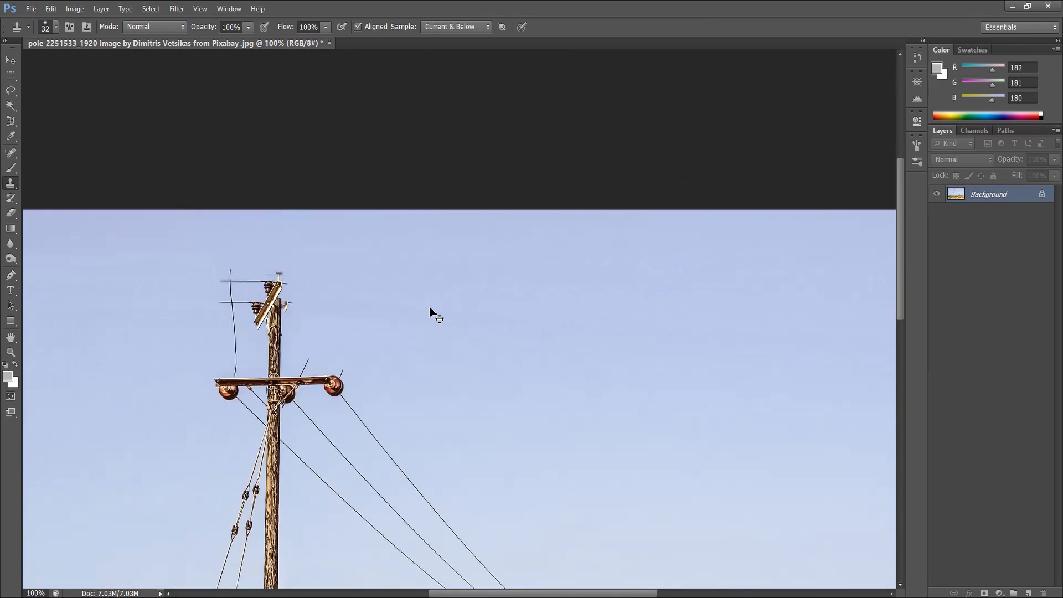
key(ctrl+minus)
key(ctrl+plus)
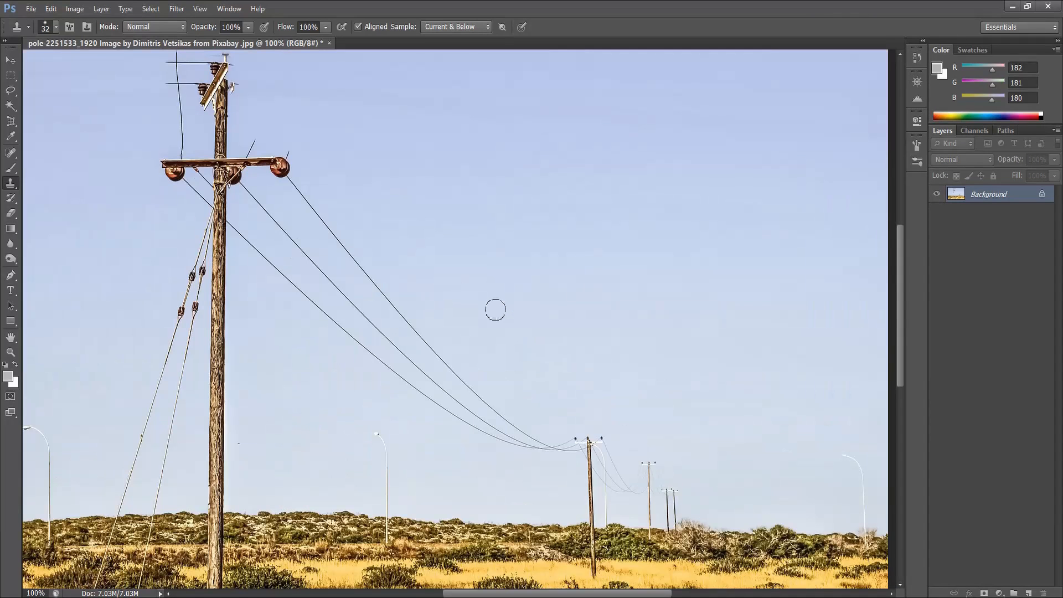
alt+click(349, 185)
right_click(316, 180)
drag(349, 207, 345, 207)
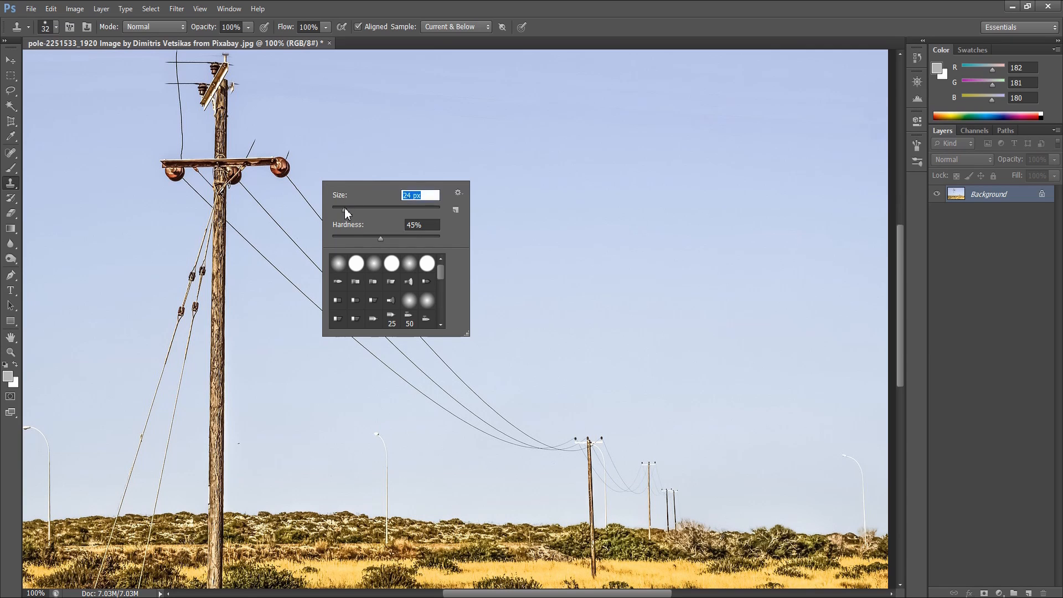
key(Return)
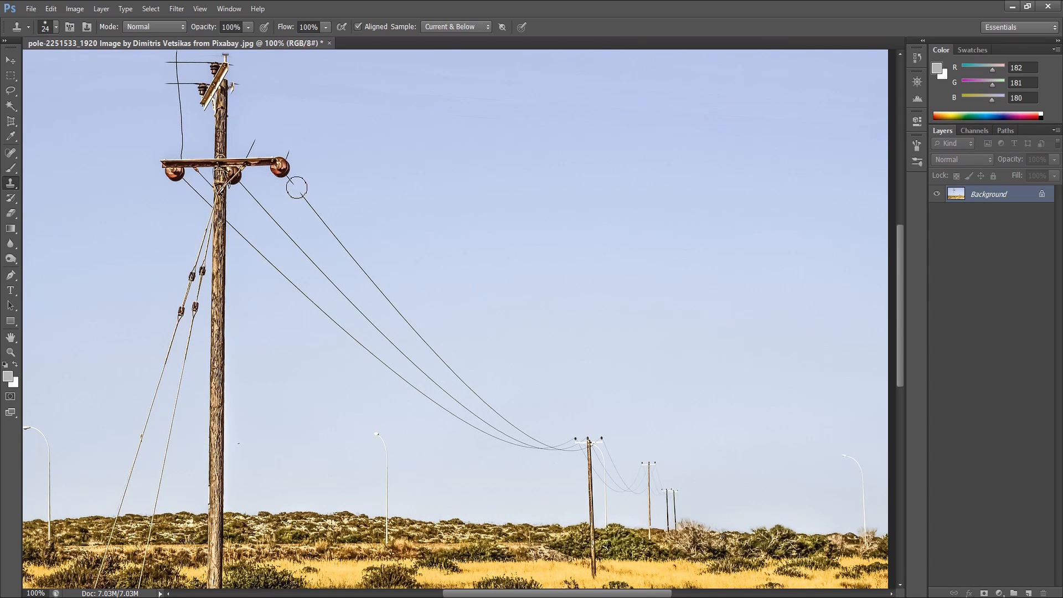
mouse_move(292, 173)
mouse_down()
mouse_move(419, 339)
mouse_move(546, 439)
mouse_up()
- Sample sky beside each of the two remaining descending wires and clone them out down toward the distant pole
alt+click(270, 193)
mouse_move(255, 200)
mouse_down()
mouse_move(424, 374)
mouse_move(519, 436)
mouse_up()
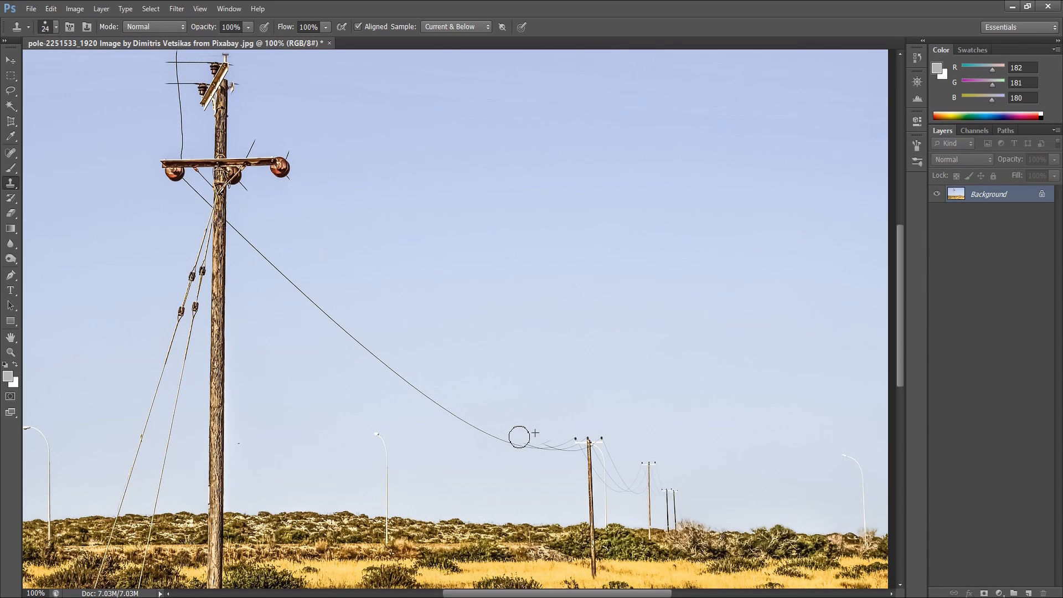
alt+click(245, 219)
mouse_move(240, 229)
mouse_down()
mouse_move(361, 345)
mouse_move(524, 447)
mouse_up()
- Clone sky over the leftover wire segments that run toward the nearest distant pole
key(ctrl+plus)
key(ctrl+plus)
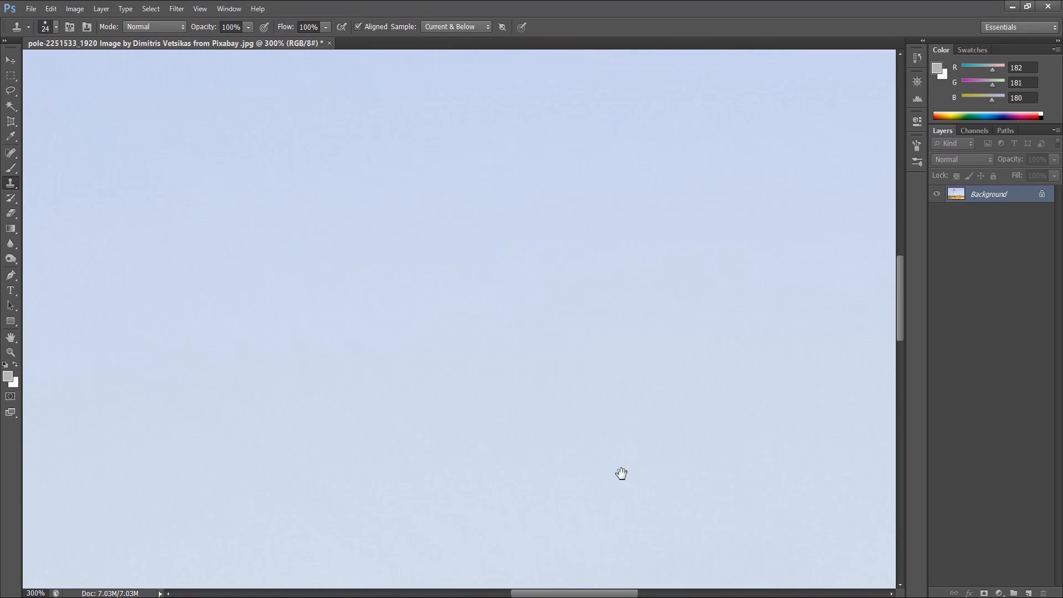
drag(619, 472, 477, 244)
drag(610, 371, 510, 336)
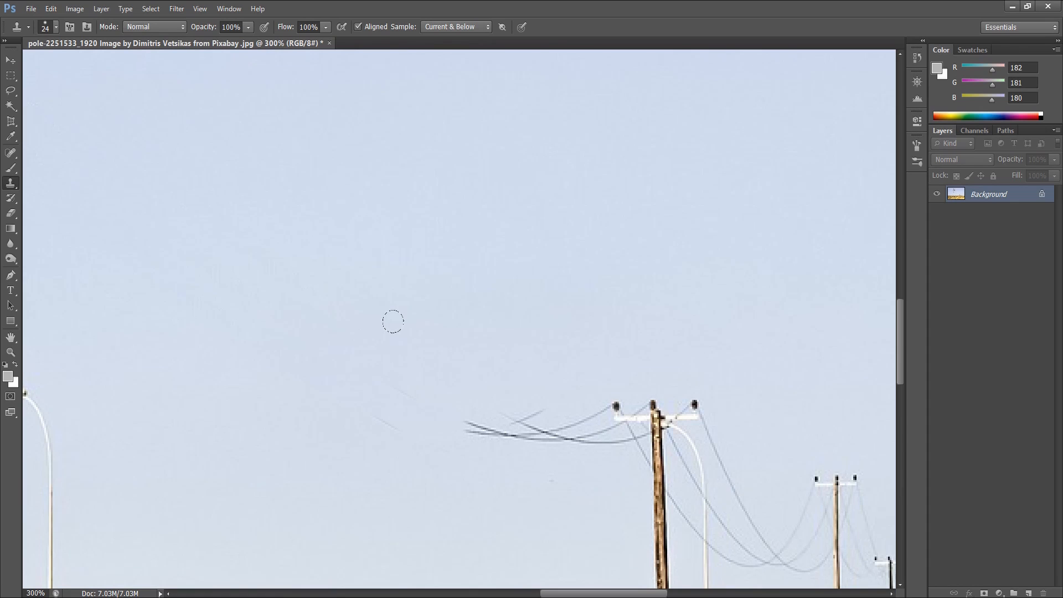
drag(338, 414, 393, 411)
drag(474, 407, 572, 410)
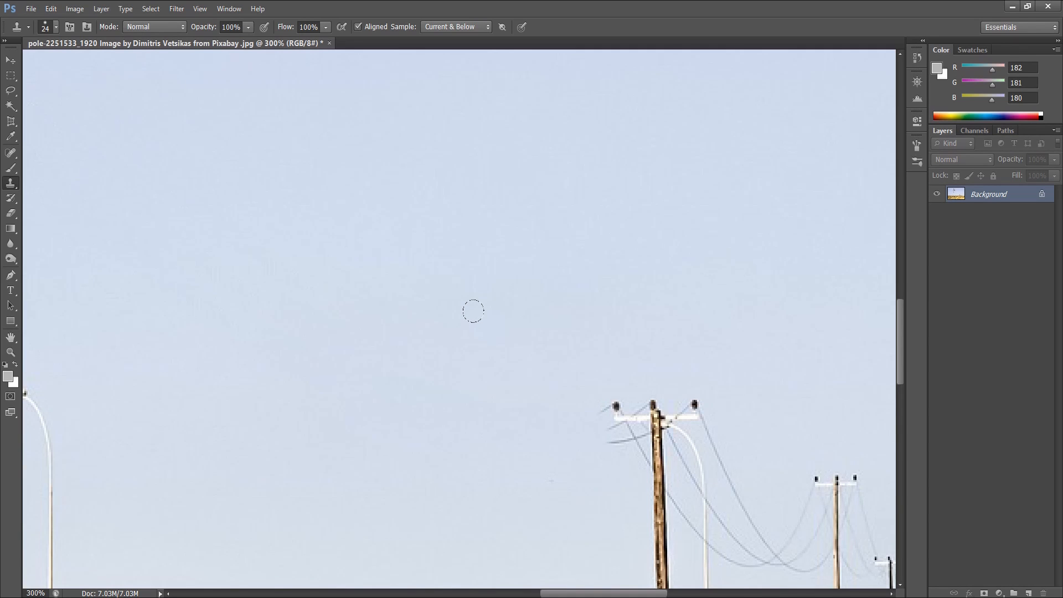
scroll(490, 332, down, 3)
scroll(492, 331, down, 1)
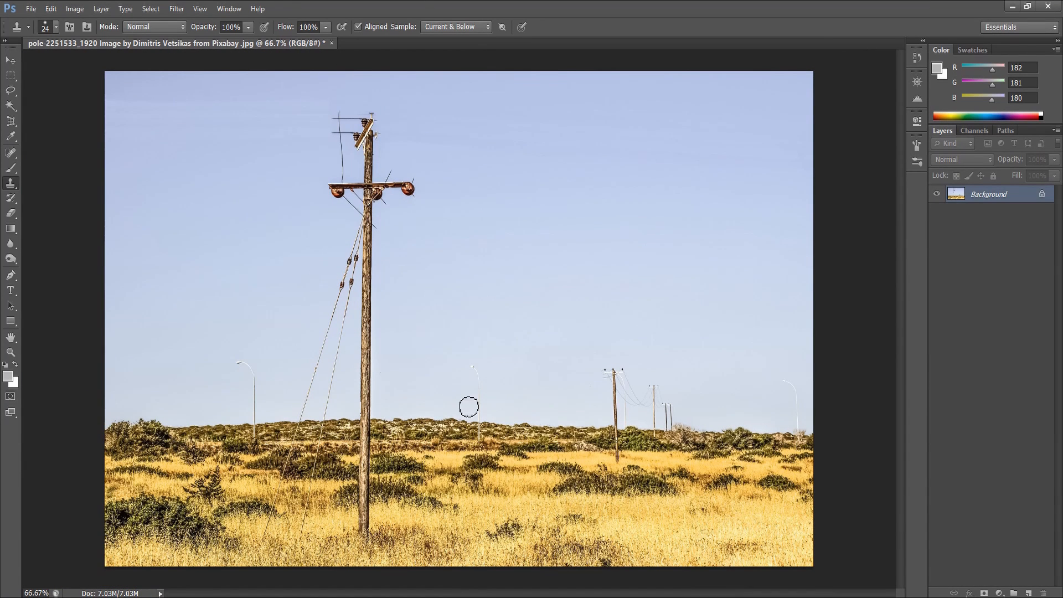
- Sample clear sky beside the main pole and clone out the upper part of both guy wires with their insulators
click(360, 226)
key(ctrl+z)
key(ctrl+plus)
key(ctrl+plus)
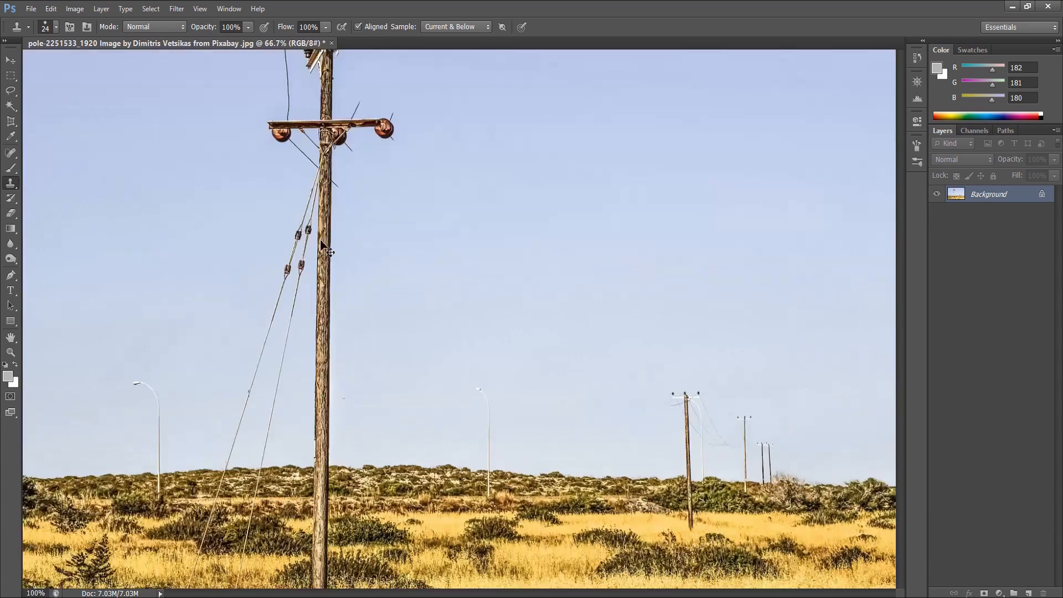
mouse_move(232, 214)
mouse_down()
mouse_move(317, 244)
mouse_move(437, 374)
mouse_up()
click(315, 261)
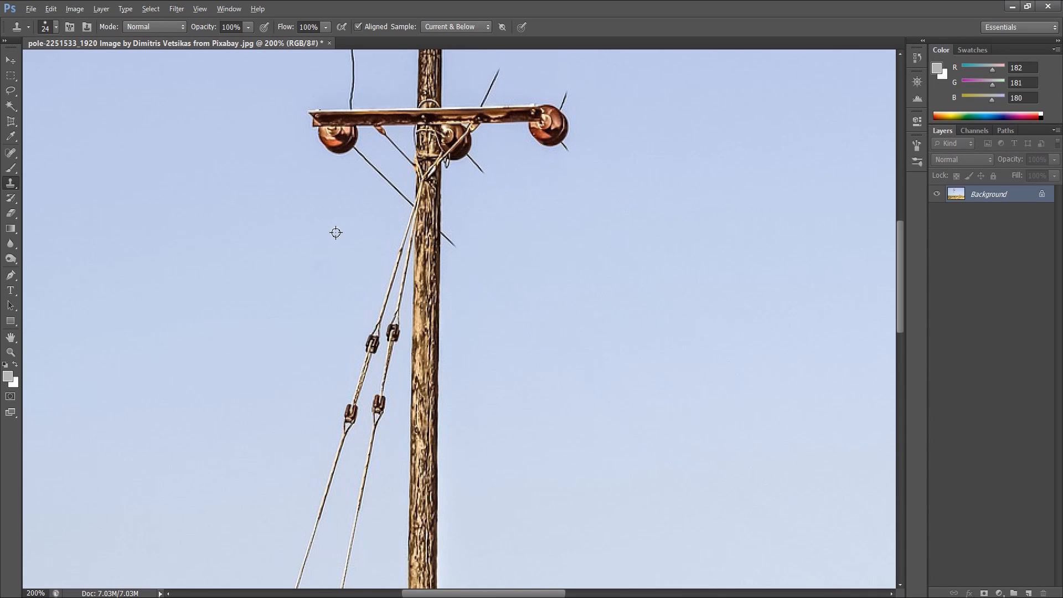
mouse_move(384, 234)
mouse_down()
mouse_move(356, 371)
mouse_move(385, 327)
mouse_move(361, 404)
mouse_move(367, 374)
mouse_move(332, 437)
mouse_move(350, 384)
mouse_move(349, 420)
mouse_move(366, 379)
mouse_move(366, 443)
mouse_move(339, 470)
mouse_move(335, 438)
mouse_move(310, 490)
mouse_up()
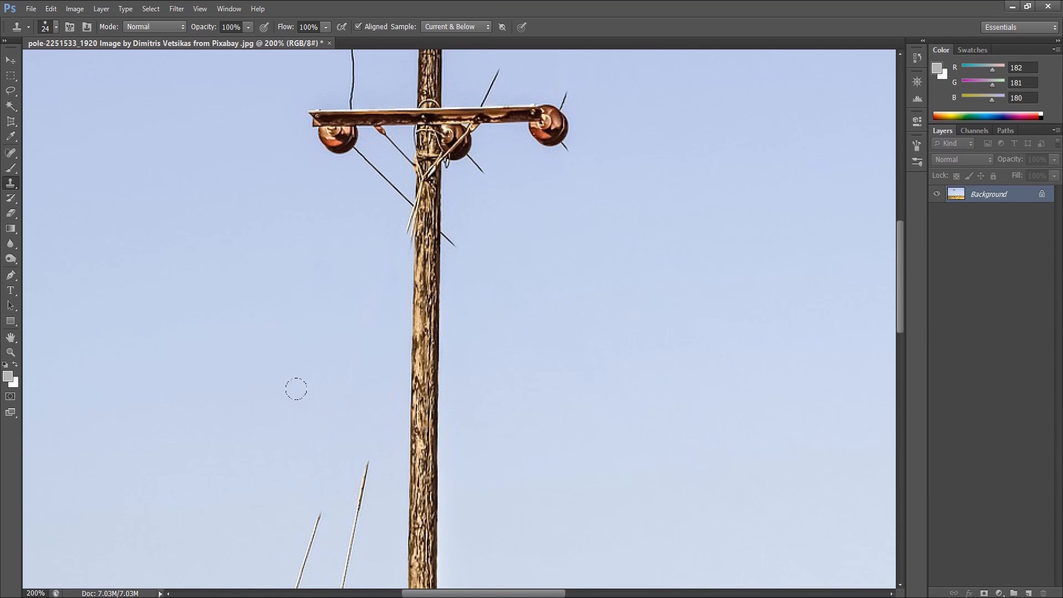
- Clone sky over the lower stretch of both guy wires down to the hill line
drag(302, 399, 344, 137)
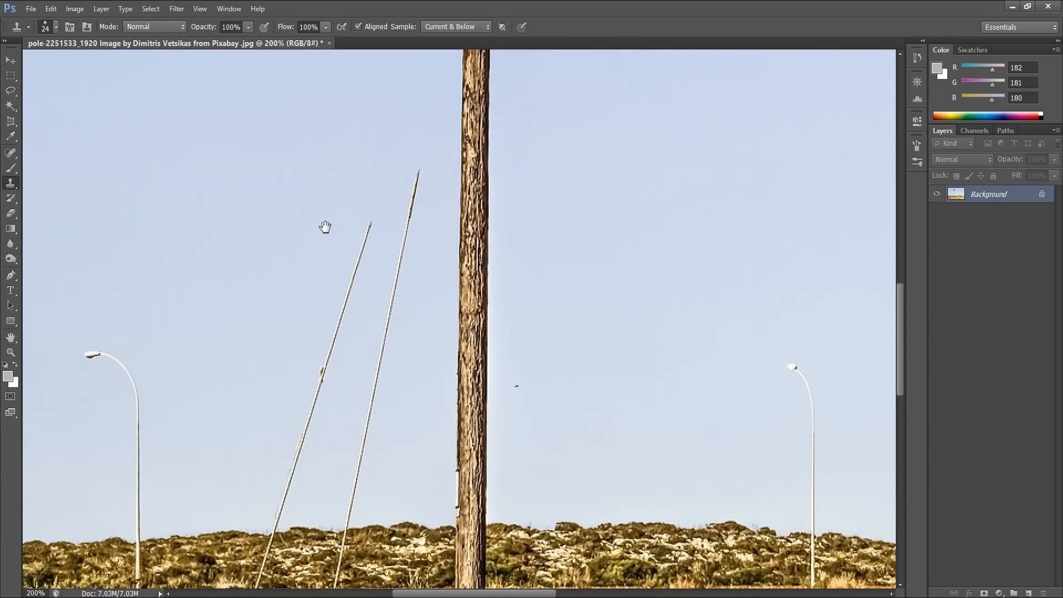
drag(333, 174, 334, 128)
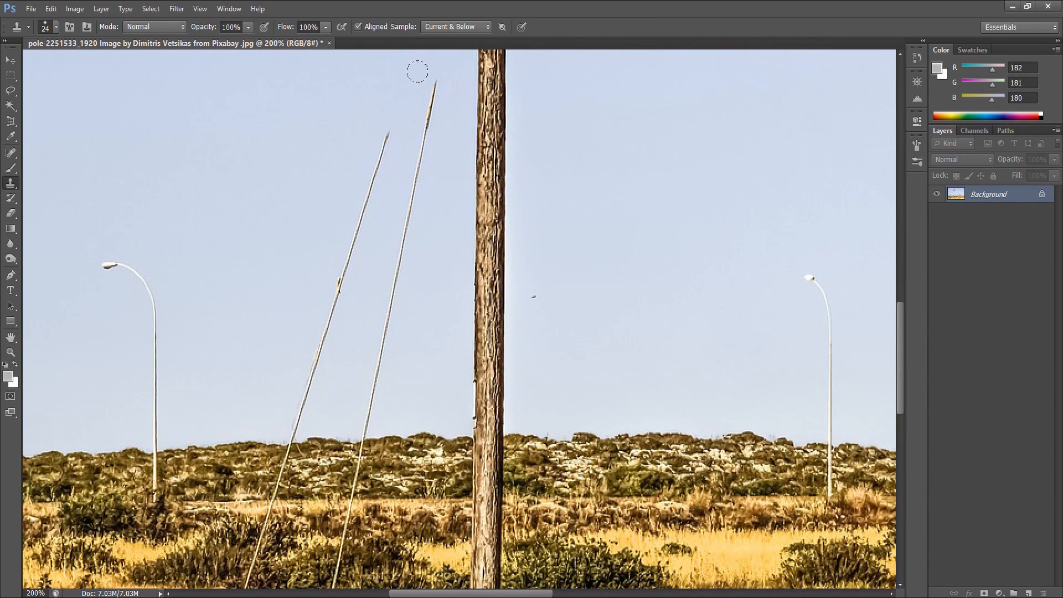
drag(420, 103, 396, 207)
mouse_move(386, 121)
mouse_down()
mouse_move(308, 343)
mouse_move(295, 409)
mouse_up()
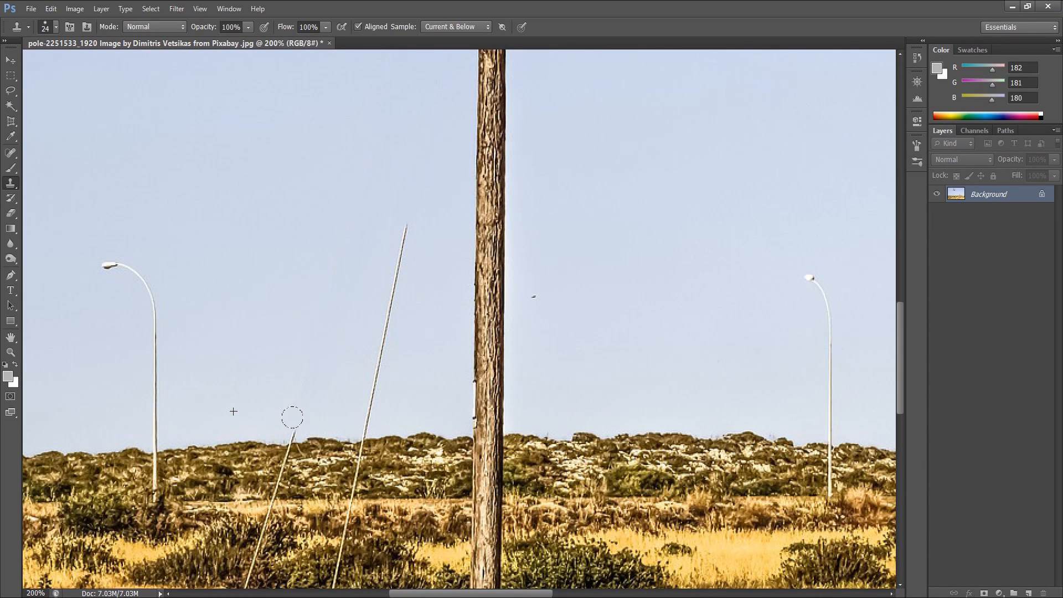
drag(404, 230, 402, 220)
drag(390, 286, 356, 409)
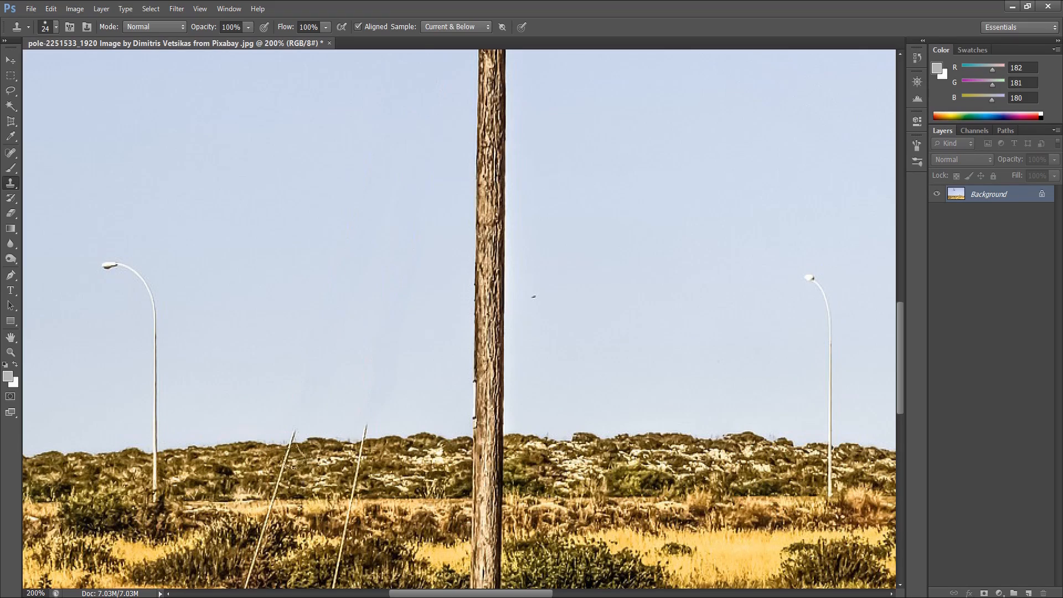
click(291, 424)
mouse_move(291, 419)
mouse_down()
mouse_move(322, 256)
mouse_move(413, 126)
mouse_move(403, 190)
mouse_up()
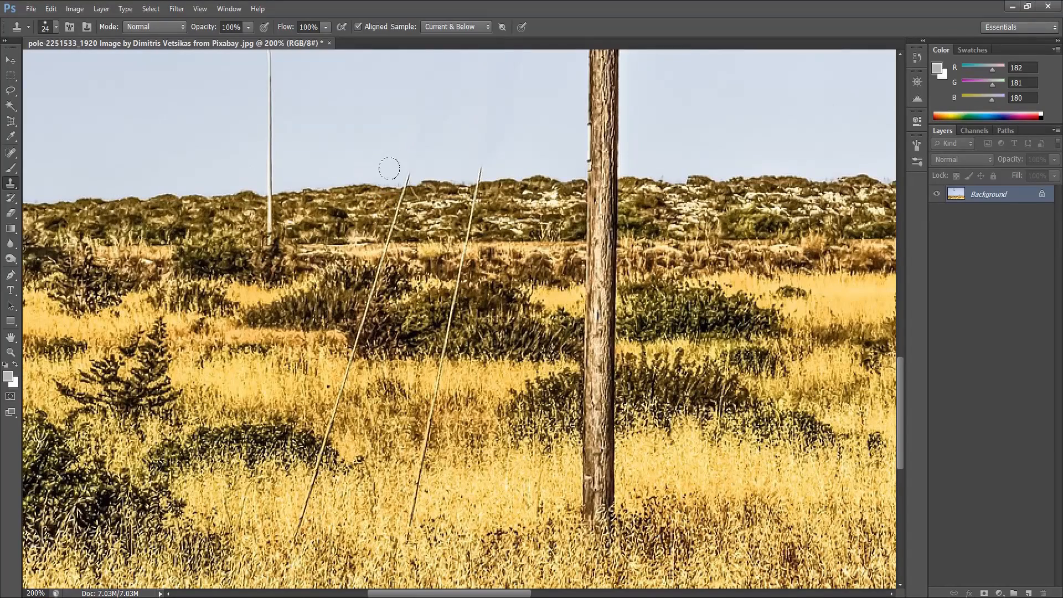
click(386, 176)
click(408, 173)
click(406, 184)
key(ctrl+z)
key(ctrl+alt+z)
- Clone neighbouring hillside, shrubs and grass over both guy wires from the hill line down to the ground
click(405, 170)
mouse_move(397, 172)
mouse_down()
mouse_move(320, 454)
mouse_move(287, 543)
mouse_up()
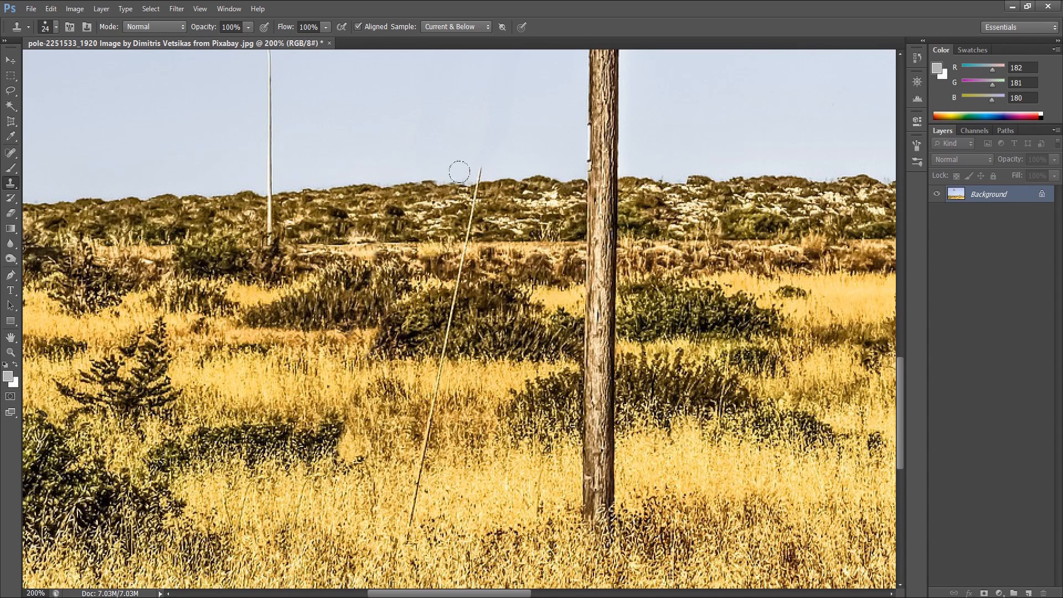
click(479, 172)
key(ctrl+z)
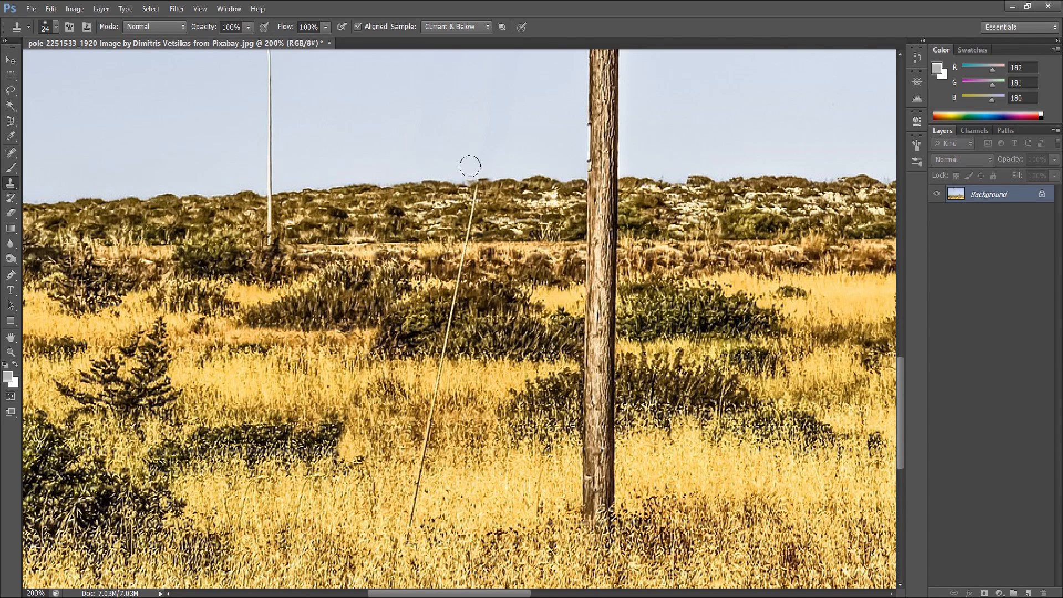
mouse_move(470, 168)
mouse_down()
mouse_move(470, 155)
mouse_move(474, 194)
mouse_move(407, 540)
mouse_up()
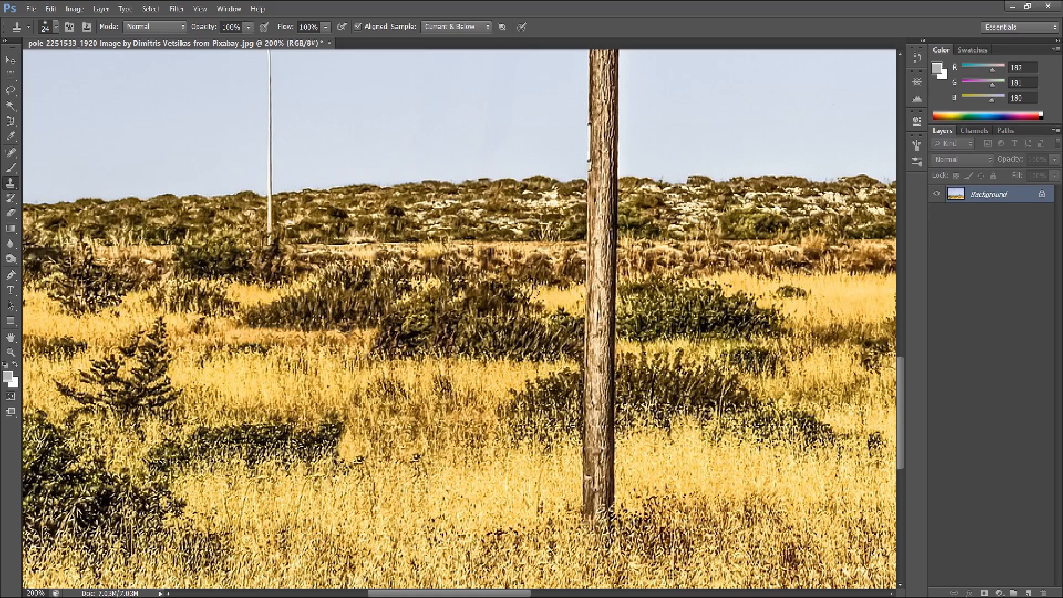
- Sample the background beside the streetlight to the left of the main pole and clone out its lamp and post
scroll(414, 254, up, 5)
scroll(414, 254, up, 2)
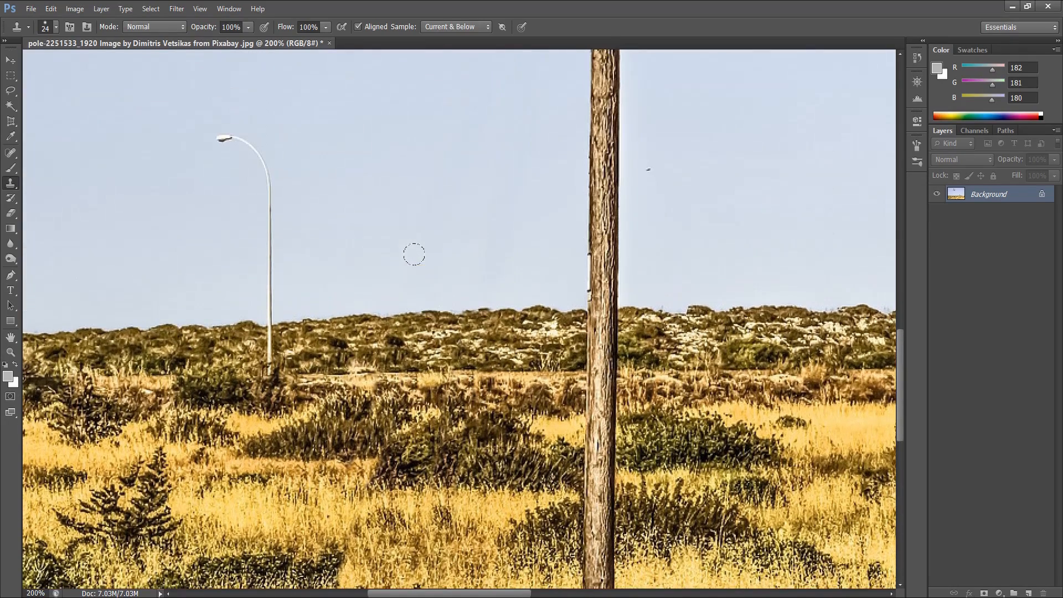
drag(292, 261, 397, 290)
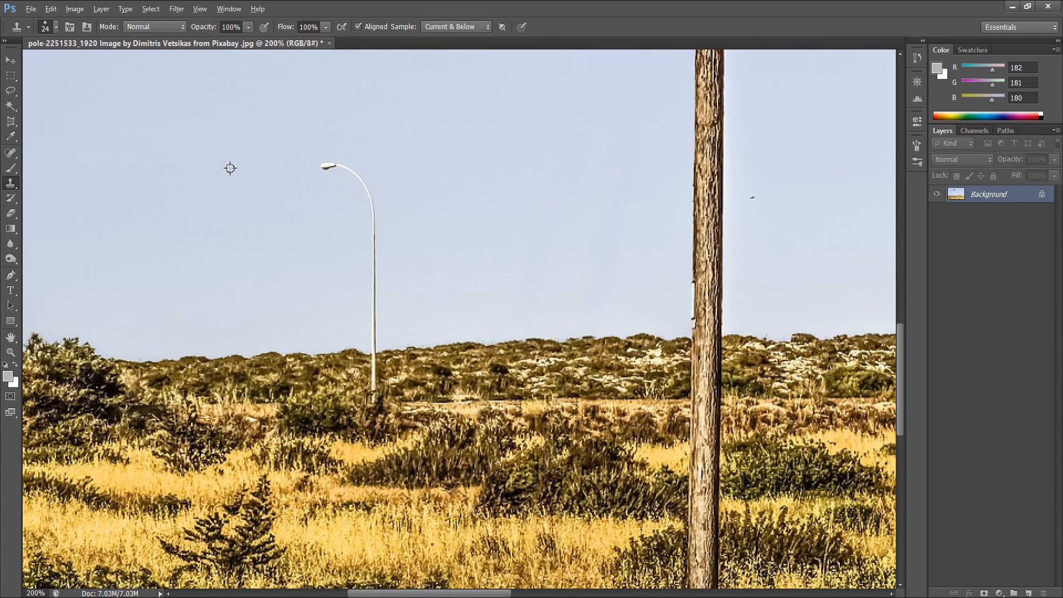
mouse_move(304, 159)
mouse_down()
mouse_move(345, 167)
mouse_move(355, 190)
mouse_move(371, 275)
mouse_move(371, 398)
mouse_up()
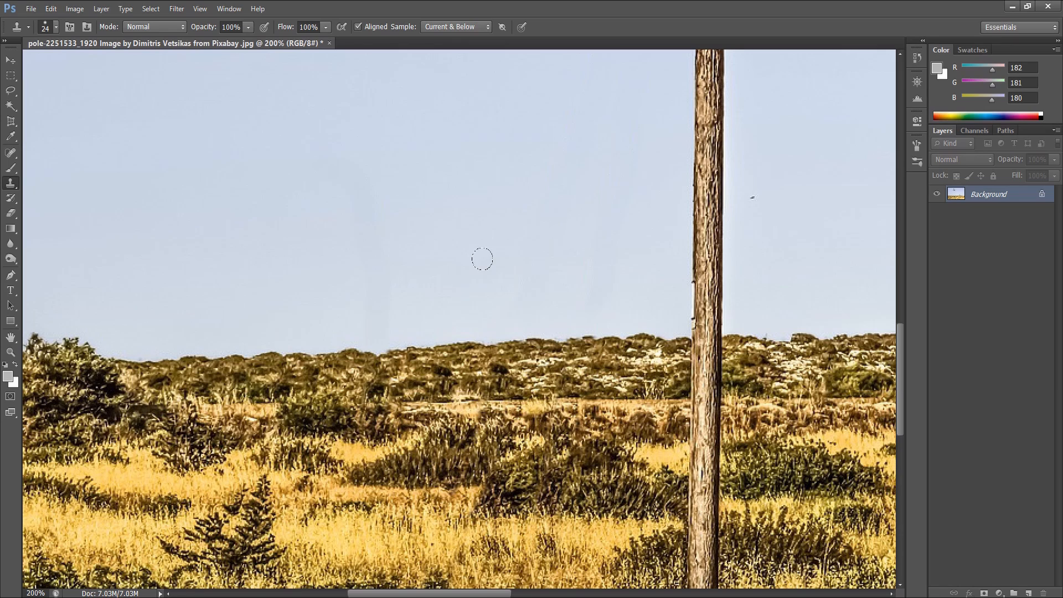
key(ctrl+minus)
key(ctrl+minus)
key(ctrl+minus)
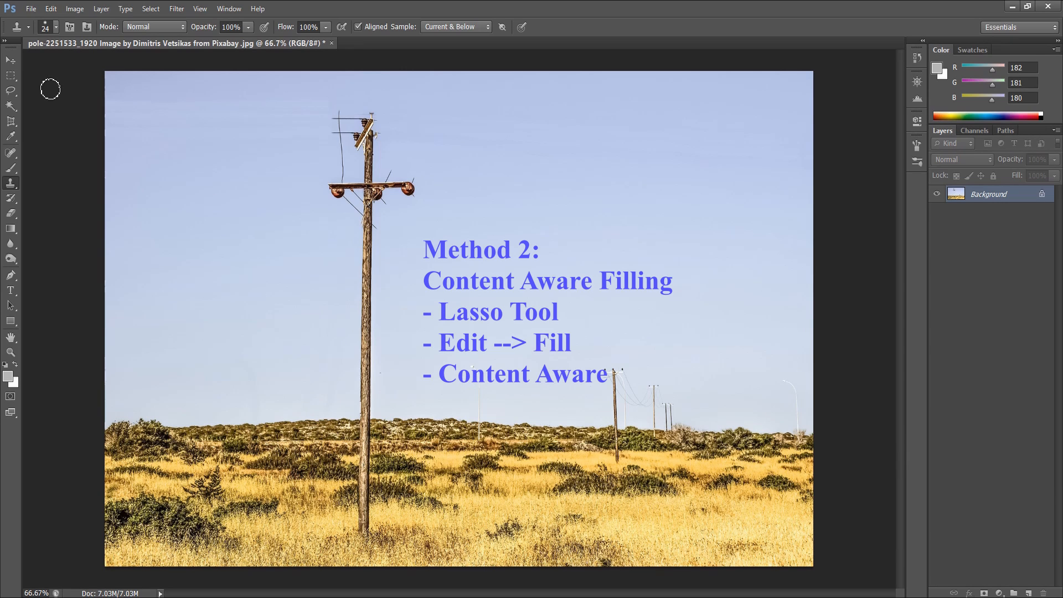
- Draw a freehand Lasso selection closely around the whole main pole, including its crossarm and base
click(14, 67)
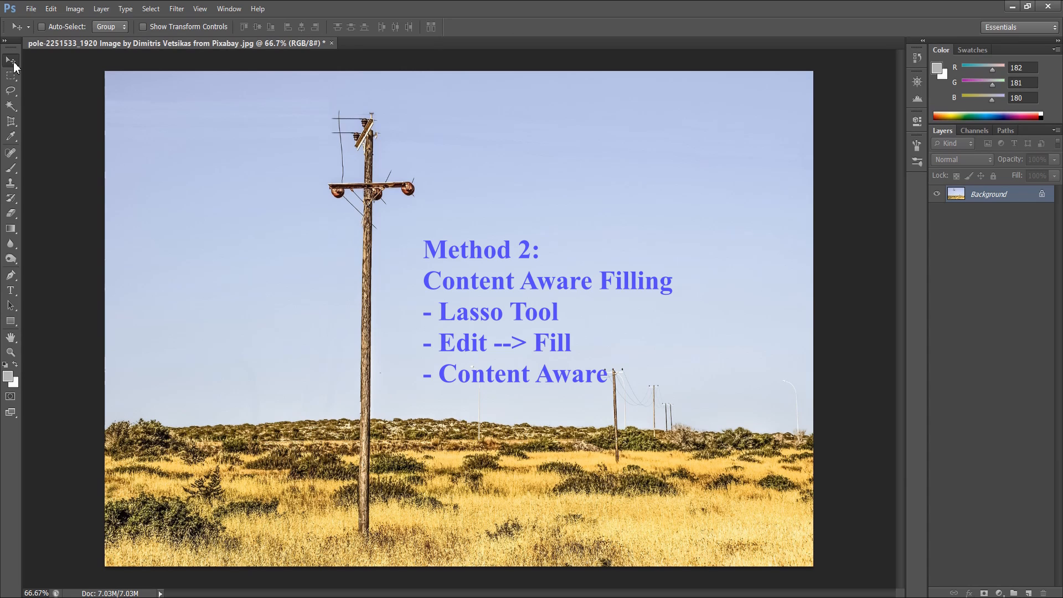
click(11, 92)
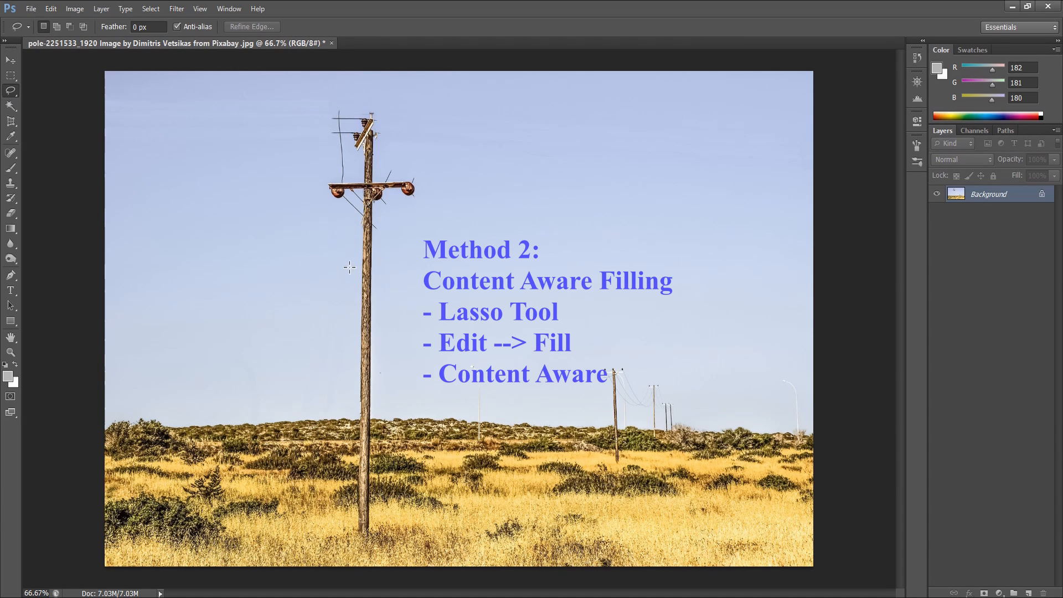
mouse_move(341, 240)
mouse_down()
mouse_move(321, 193)
mouse_move(342, 104)
mouse_move(407, 118)
mouse_move(430, 145)
mouse_move(427, 193)
mouse_up()
drag(389, 224, 388, 278)
mouse_move(386, 405)
mouse_down()
mouse_move(380, 537)
mouse_move(356, 547)
mouse_move(345, 495)
mouse_move(349, 258)
mouse_up()
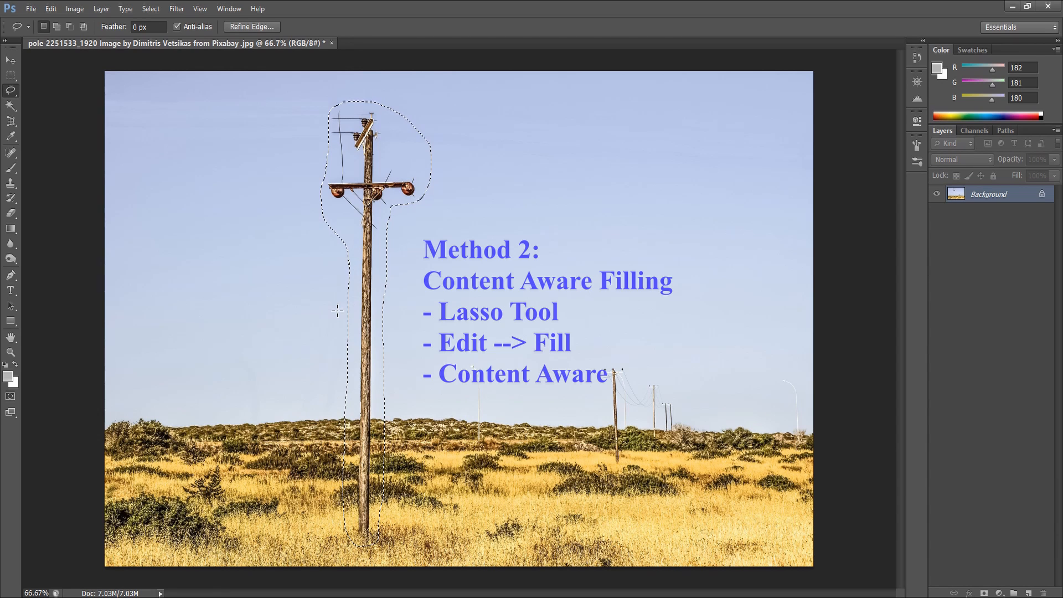
- Fill the selected main pole with Content-Aware contents in Normal mode at 100% opacity
click(50, 9)
click(83, 218)
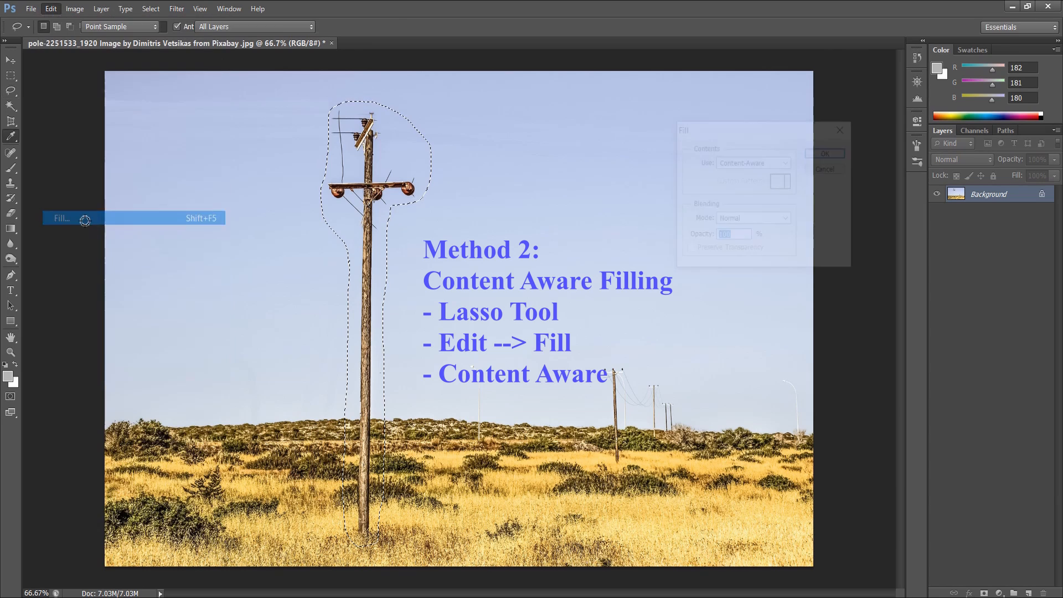
click(787, 162)
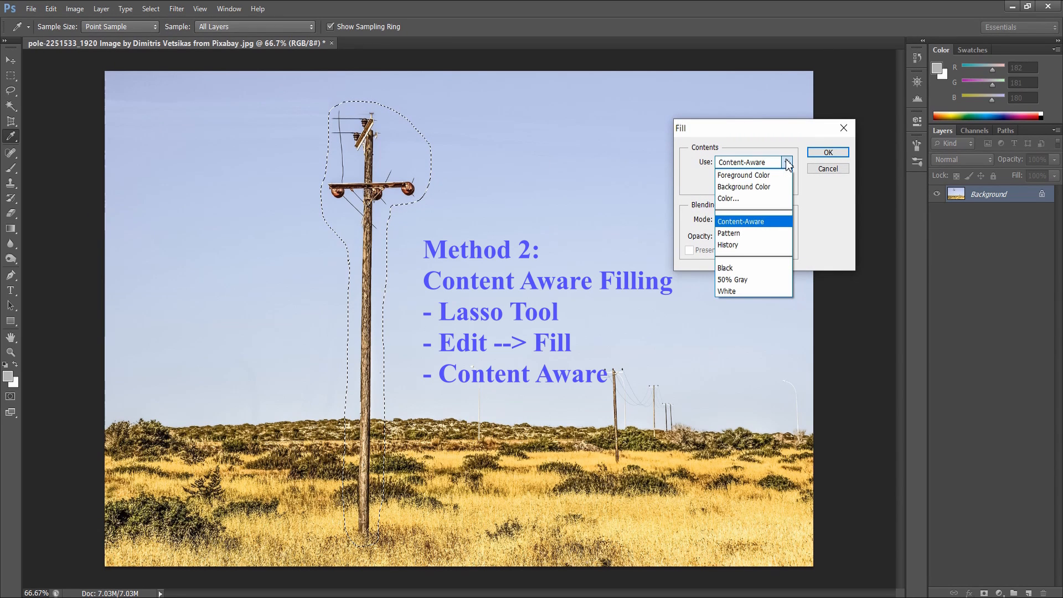
click(746, 222)
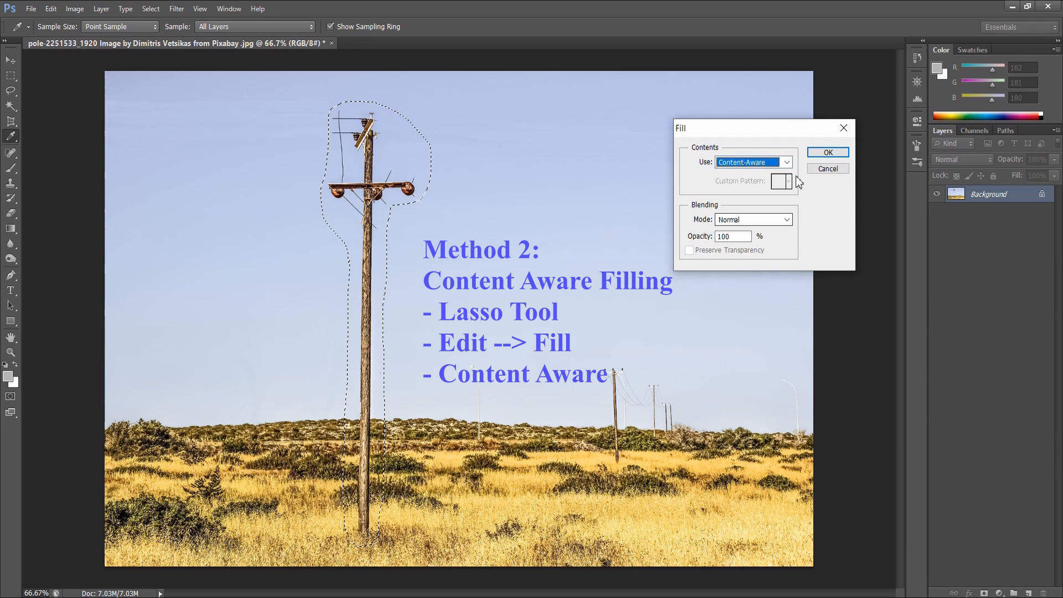
click(823, 155)
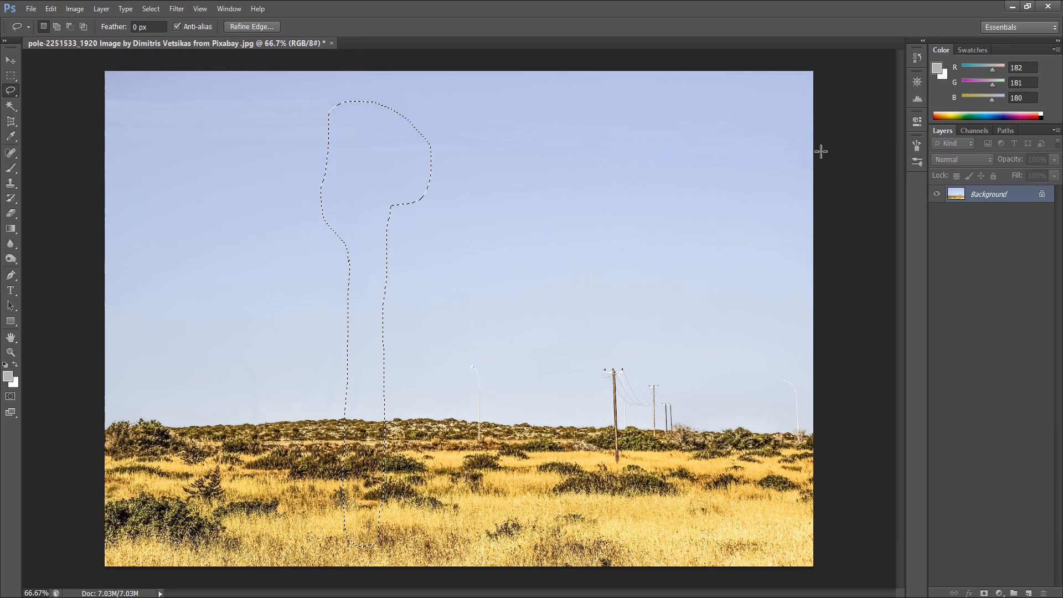
- Switch to the Move tool and deselect the filled pole area
click(10, 63)
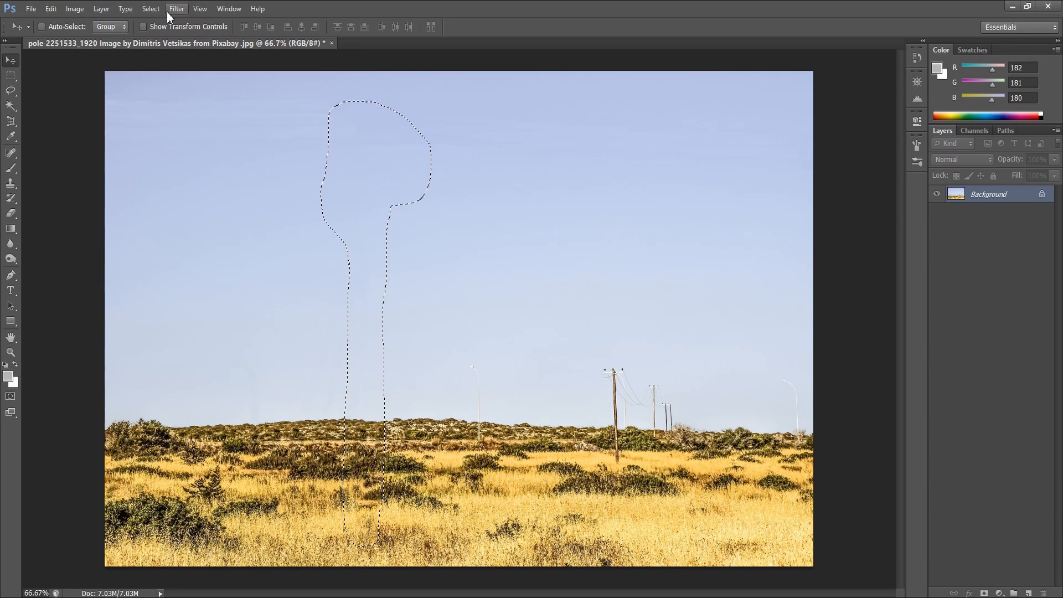
click(150, 10)
click(161, 35)
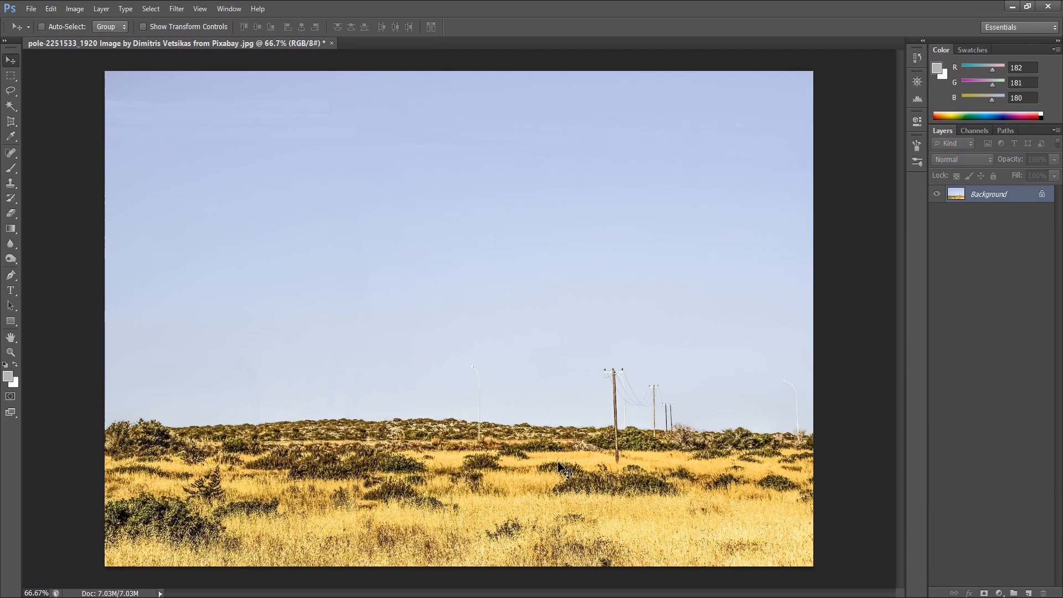
- Draw a freehand Lasso selection around the streetlight in the middle of the photo, from its lamp to its base
key(ctrl+plus)
key(ctrl+plus)
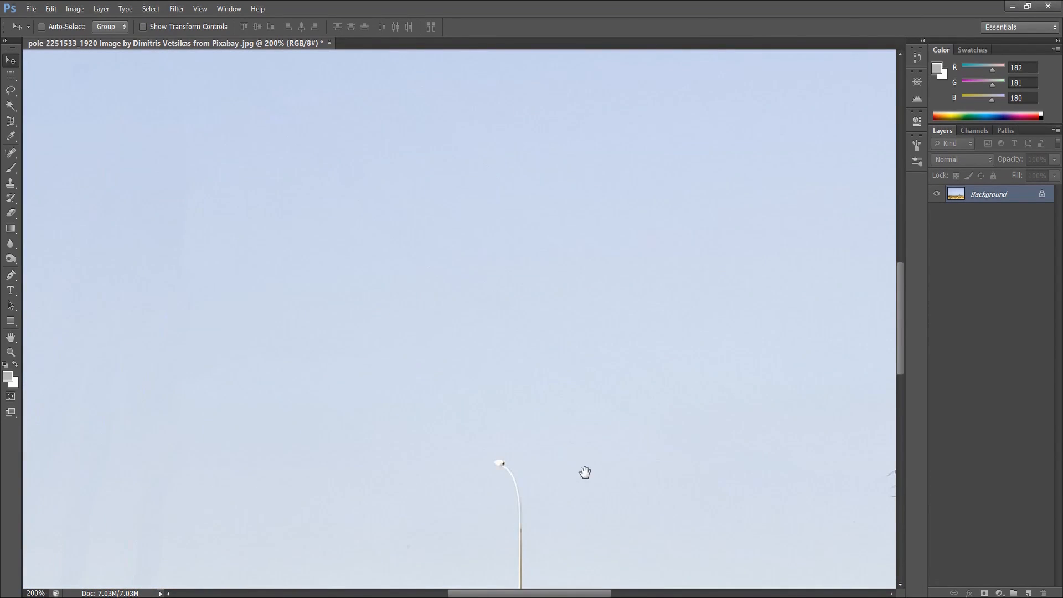
drag(584, 472, 480, 272)
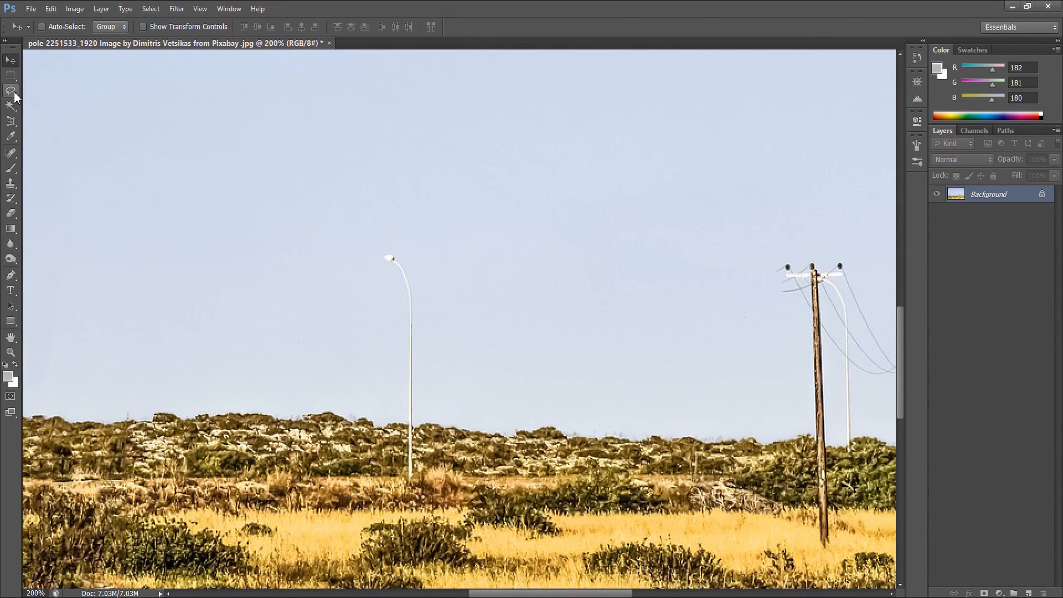
click(14, 94)
click(47, 91)
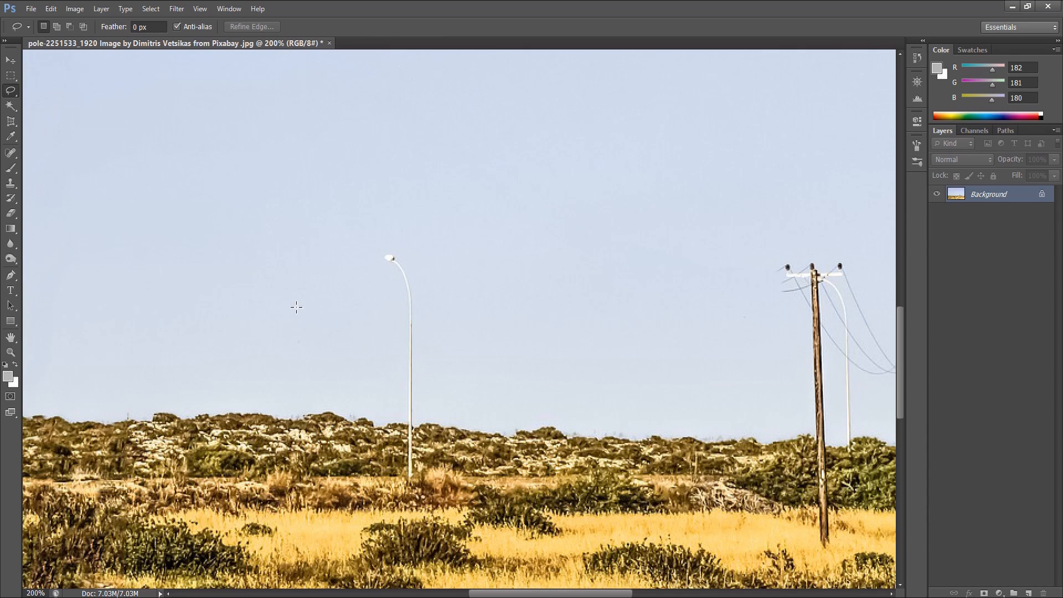
drag(395, 486, 388, 425)
drag(378, 349, 368, 268)
drag(435, 312, 437, 445)
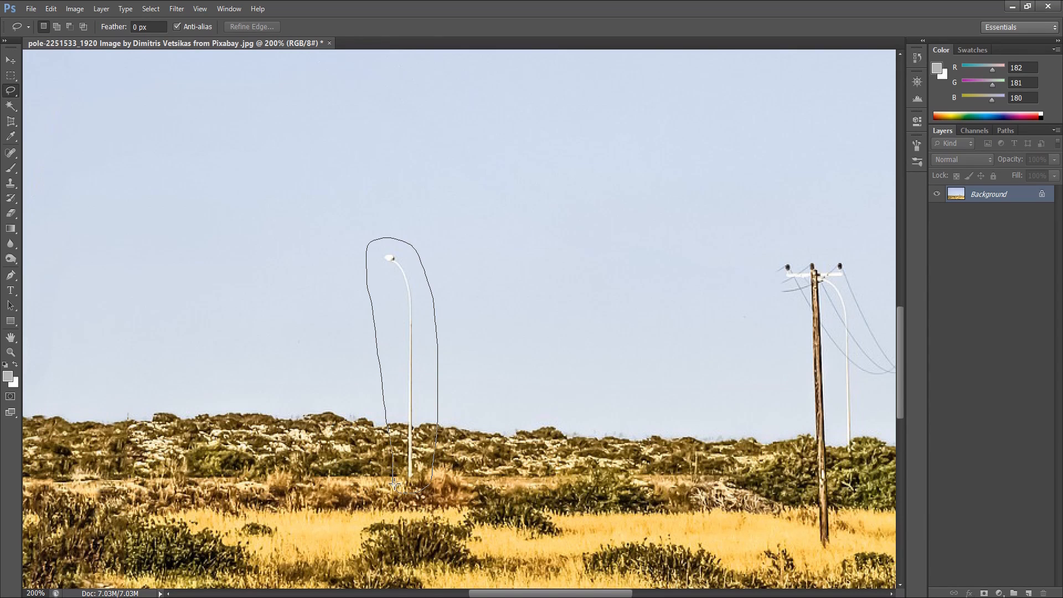
drag(394, 484, 394, 486)
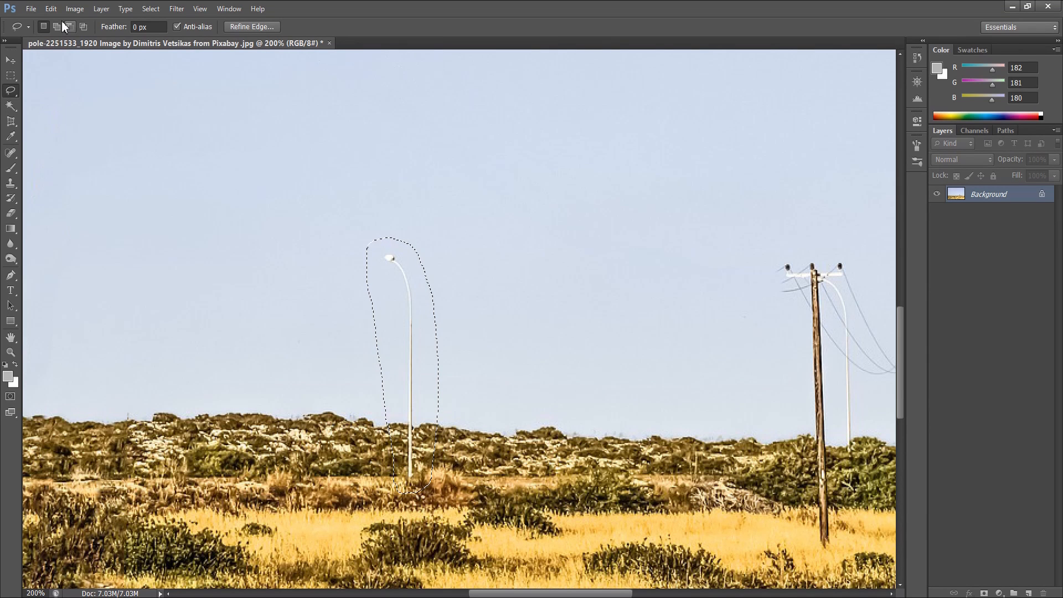
- Fill the selected middle streetlight with Content-Aware contents in Normal mode at 100% opacity and deselect the area
click(50, 9)
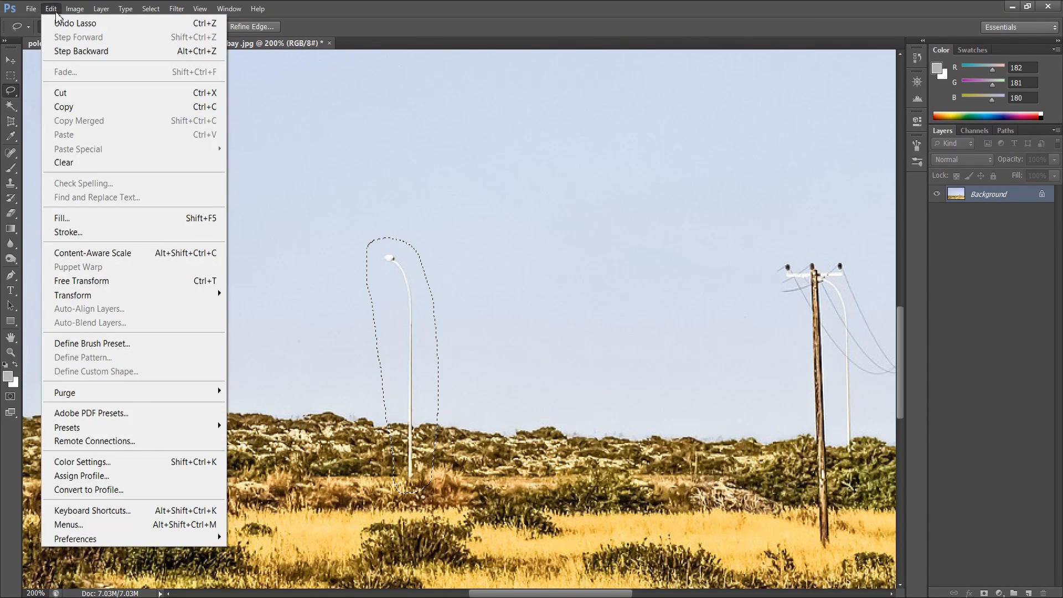
click(88, 218)
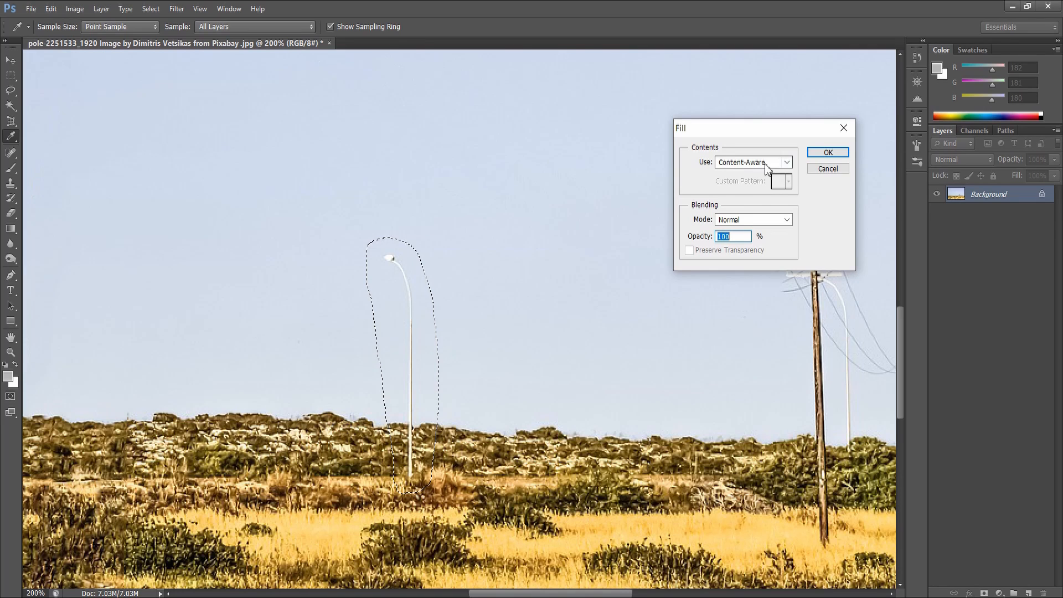
click(824, 153)
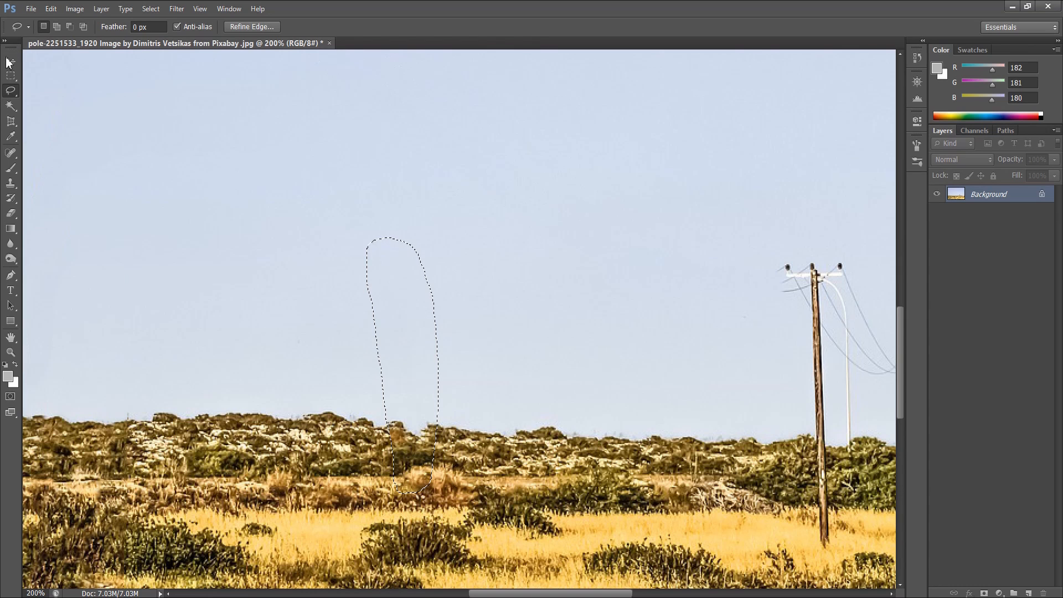
click(151, 8)
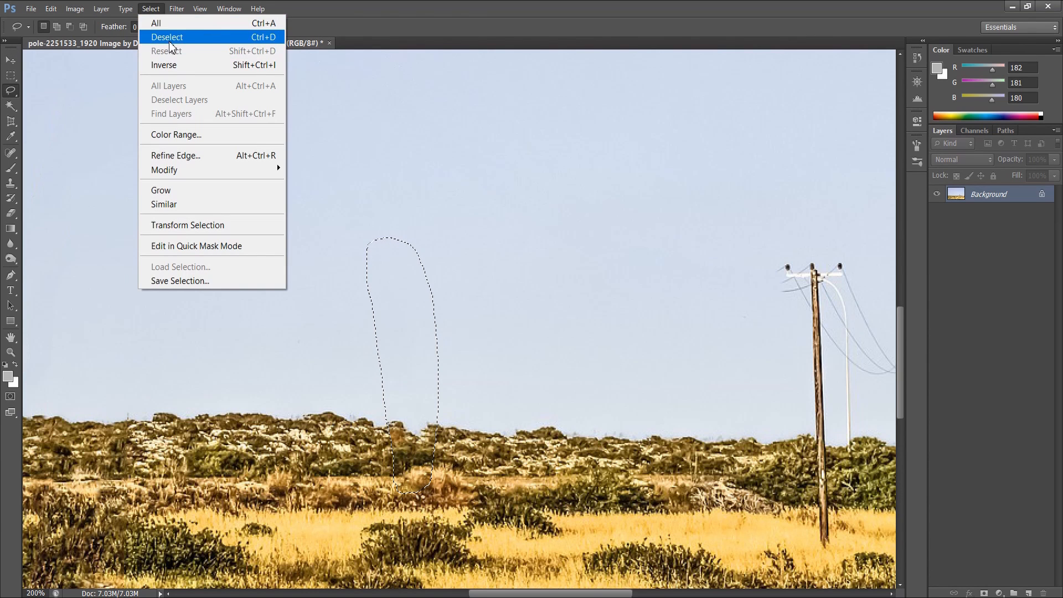
click(169, 43)
key(v)
- Draw one freehand Lasso selection around all the distant poles, their wires and the streetlight behind them, down to the grass
drag(579, 362, 310, 332)
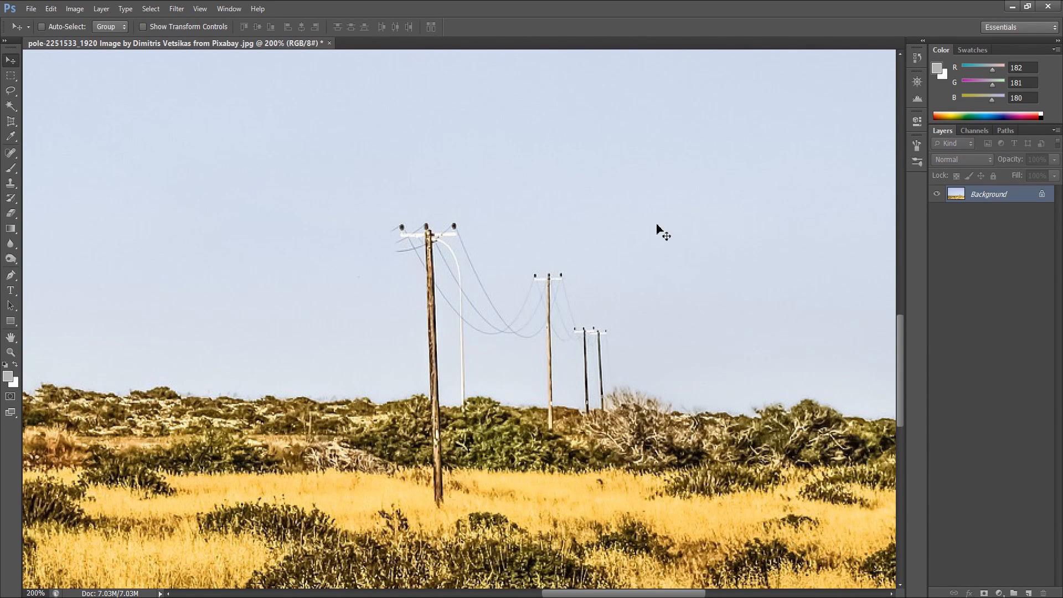
click(10, 90)
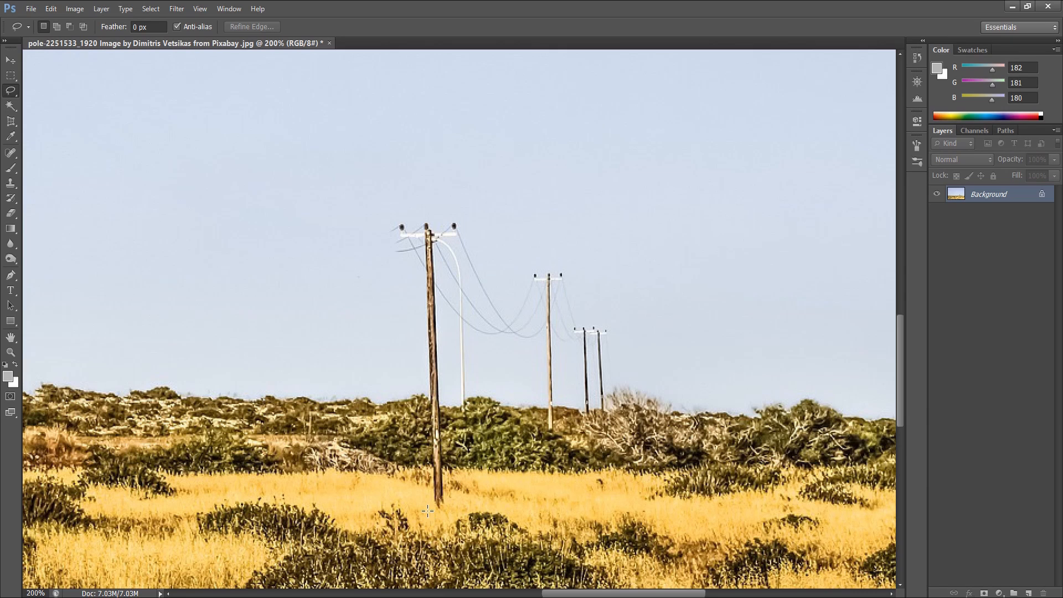
mouse_move(398, 291)
mouse_down()
mouse_move(388, 217)
mouse_move(397, 199)
mouse_move(469, 222)
mouse_up()
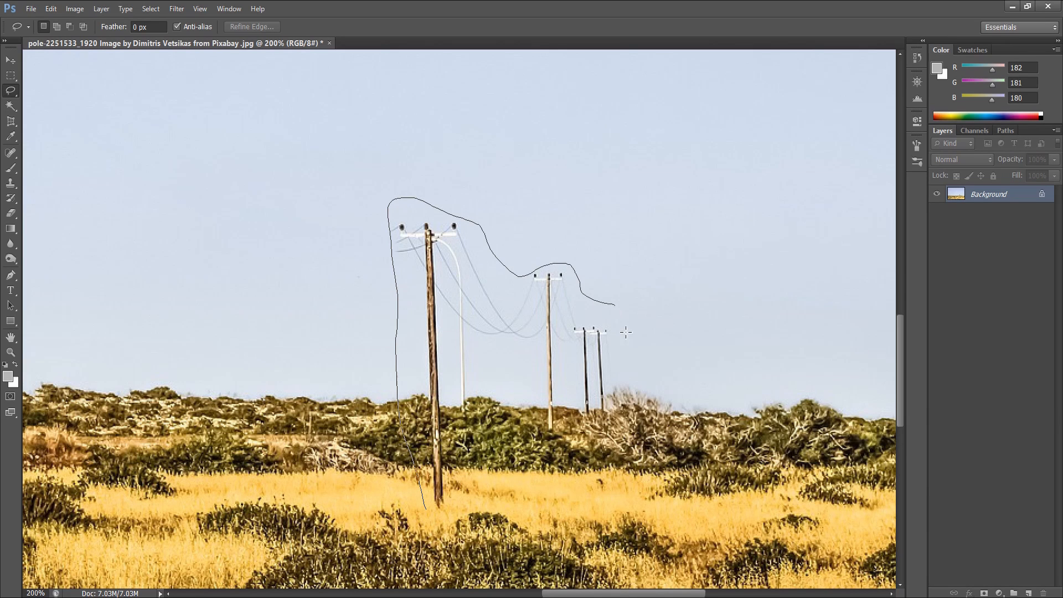
mouse_move(626, 332)
mouse_down()
mouse_move(630, 387)
mouse_move(617, 412)
mouse_up()
drag(425, 511, 426, 513)
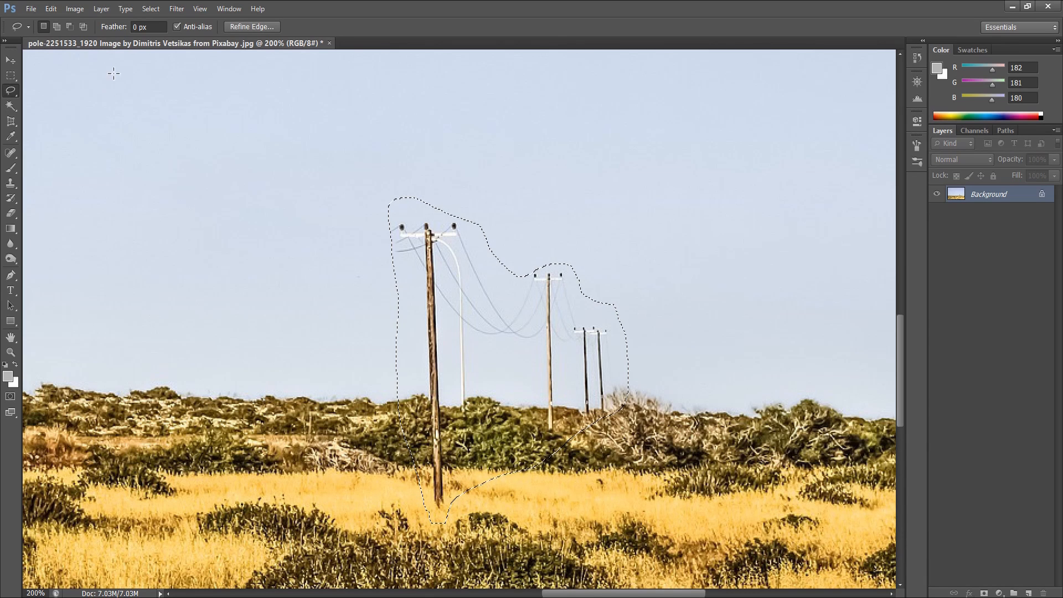
- Fill the selected distant poles and wires with Content-Aware contents in Normal mode at 100% opacity and deselect the area
click(50, 9)
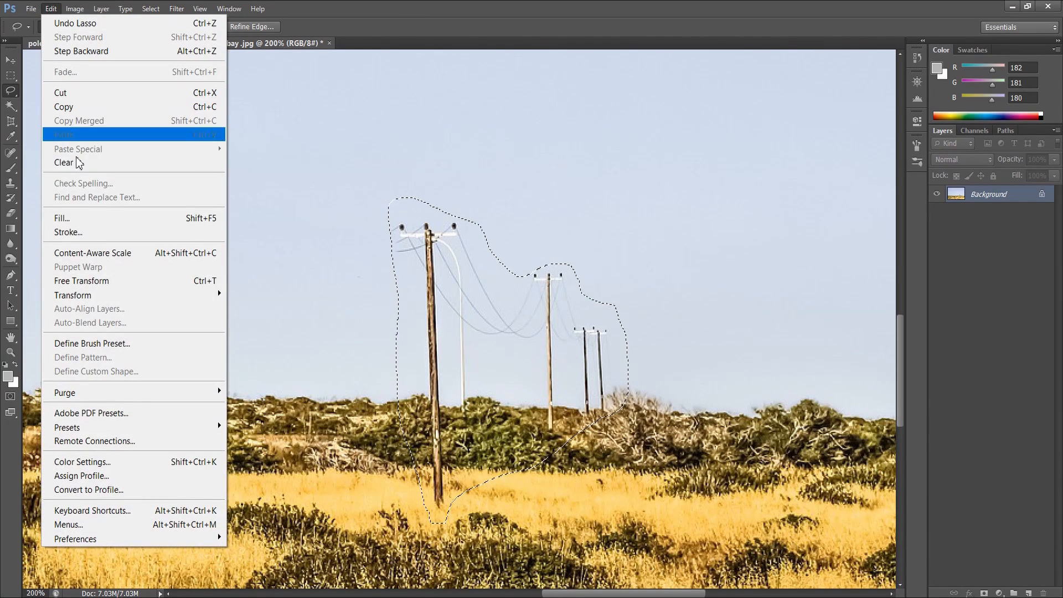
click(61, 218)
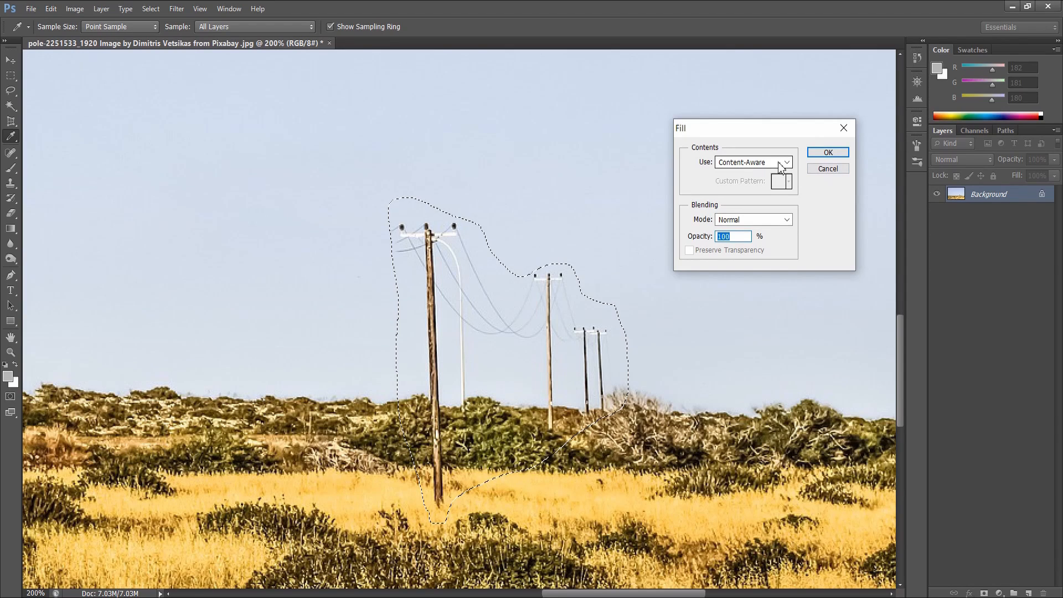
click(827, 153)
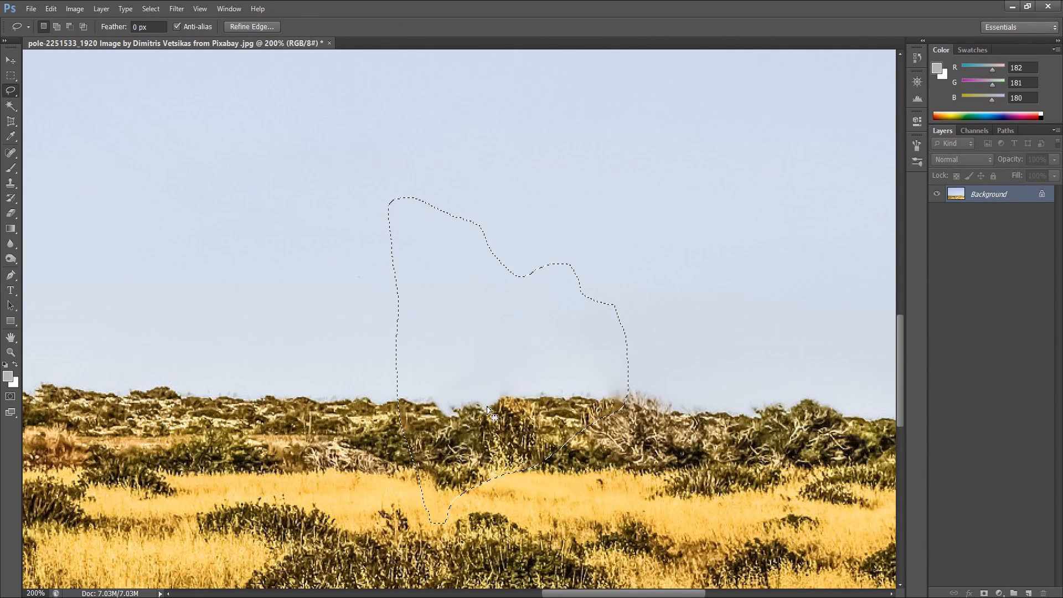
click(150, 9)
click(165, 37)
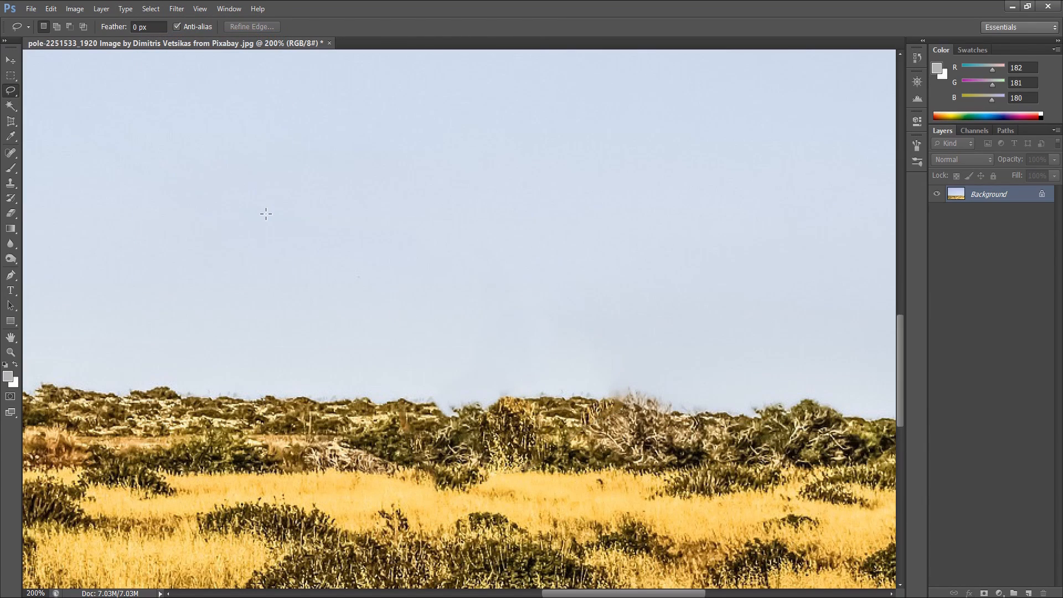
- Draw a freehand Lasso selection around the last streetlight near the photo's right edge, from its lamp to its base
key(ctrl+minus)
key(ctrl+minus)
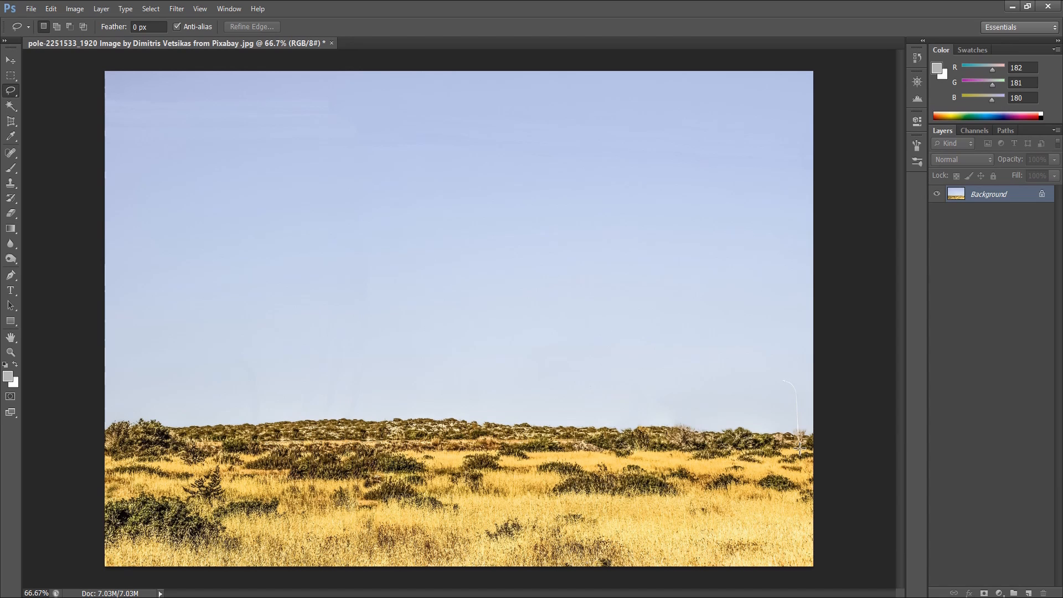
drag(807, 387, 802, 454)
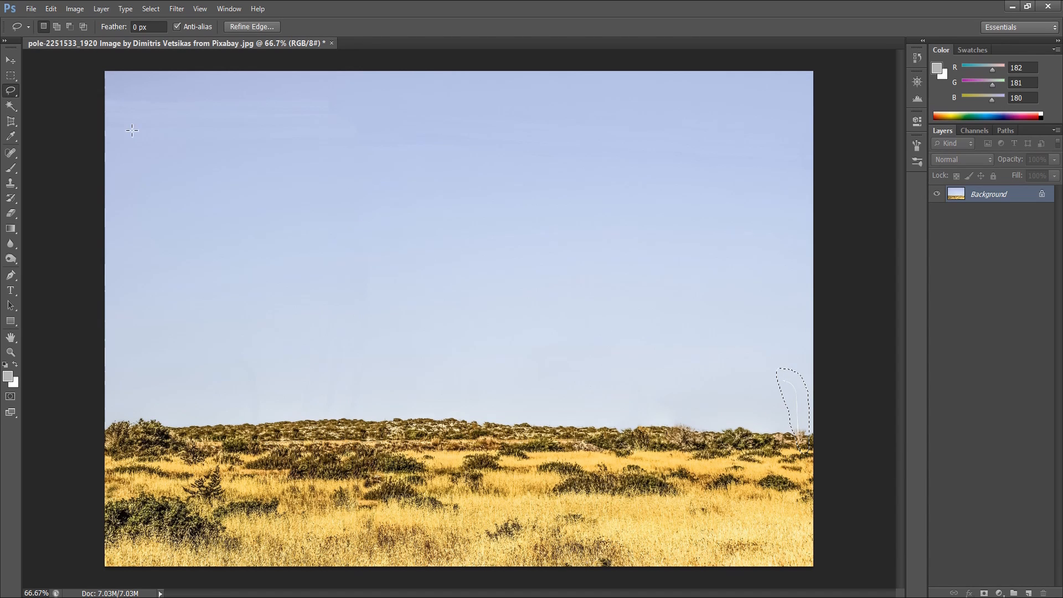
- Fill the selected last streetlight with Content-Aware contents in Normal mode at 100% opacity and deselect the area
click(51, 9)
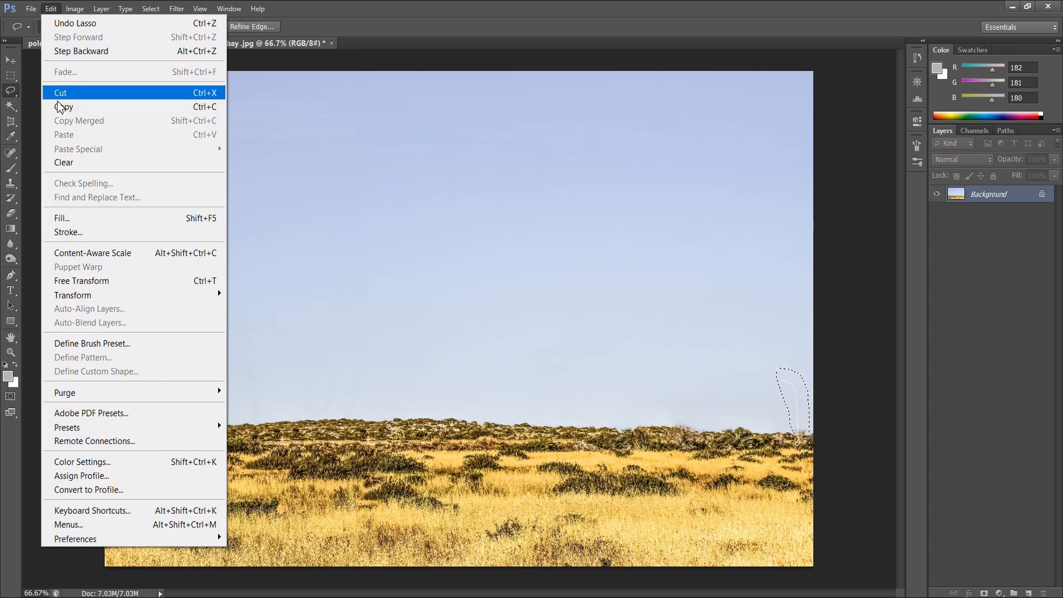
click(88, 216)
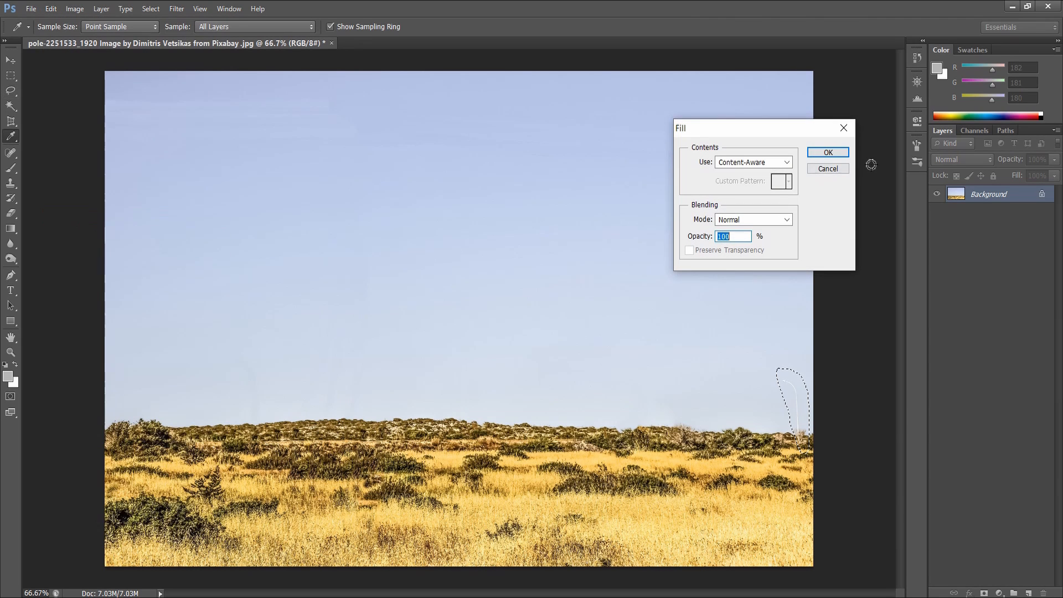
click(827, 152)
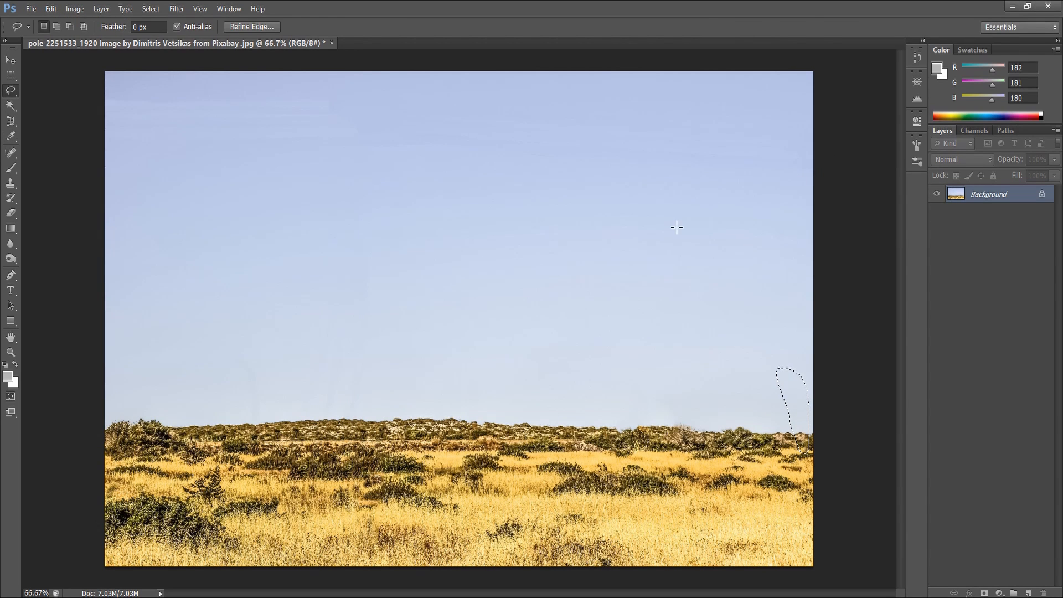
click(158, 12)
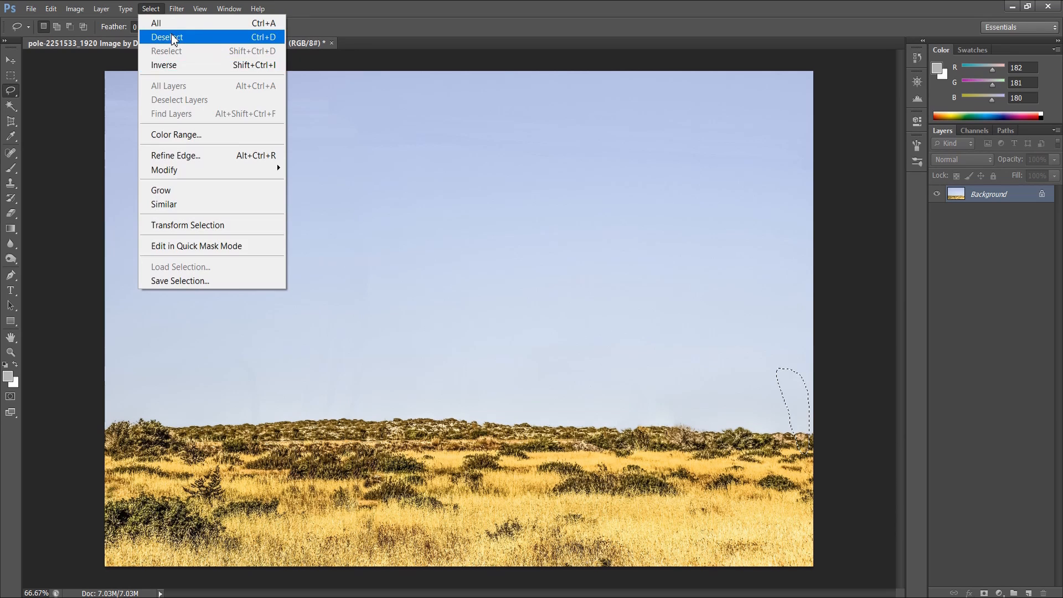
click(174, 38)
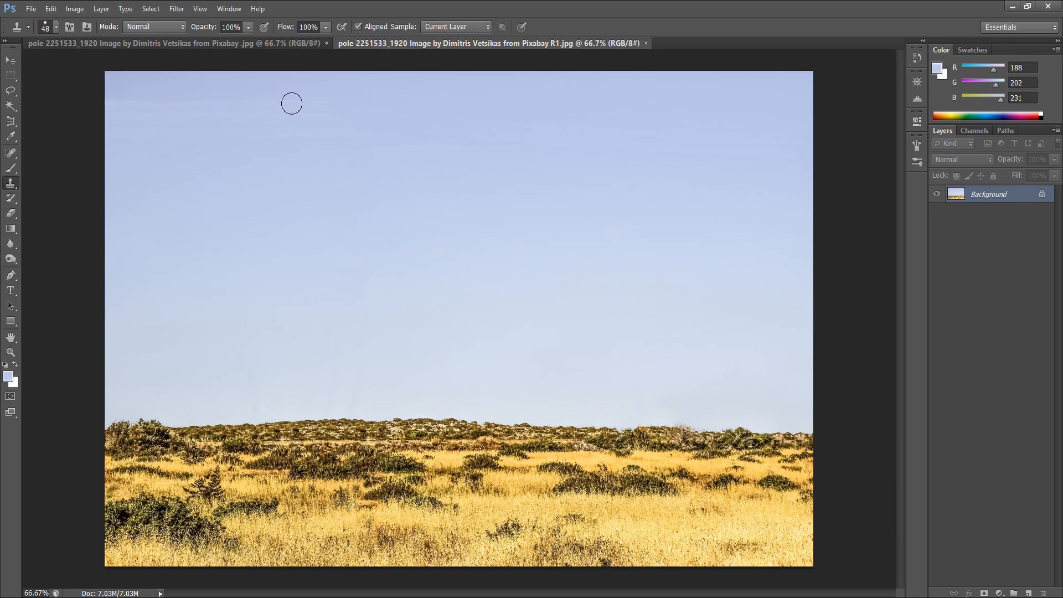
- In the original, unretouched pole photo, add a new empty layer and set the Clone Stamp to sample Current & Below
click(251, 44)
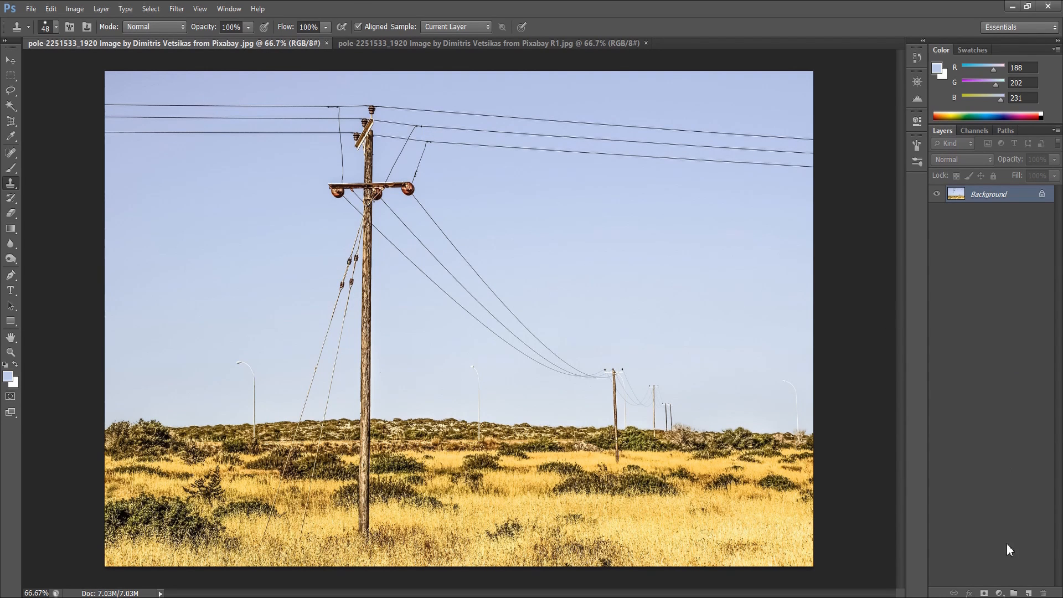
click(1027, 593)
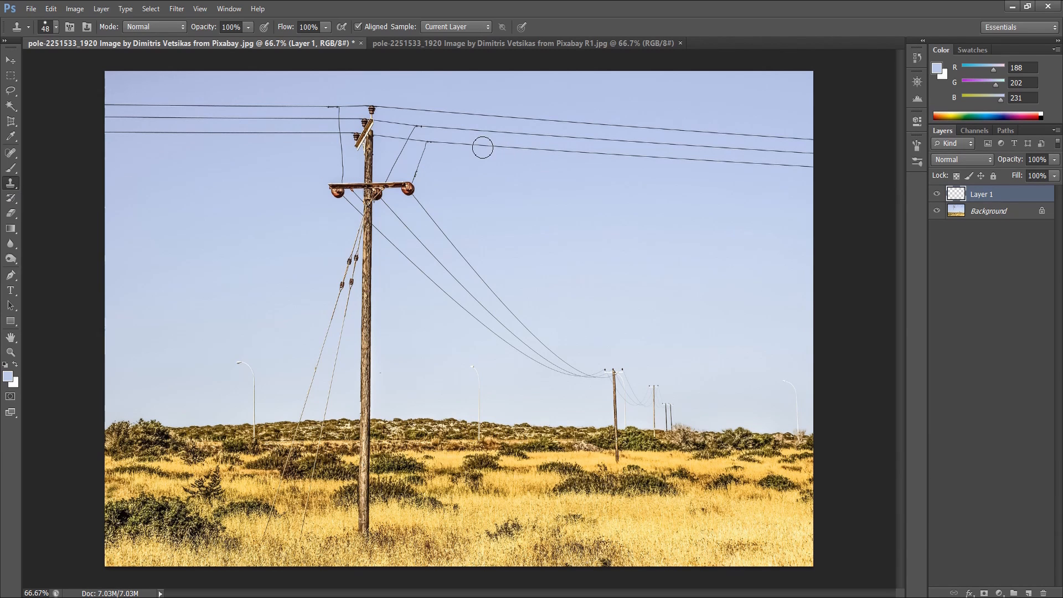
key(alt)
alt+click(477, 170)
click(469, 26)
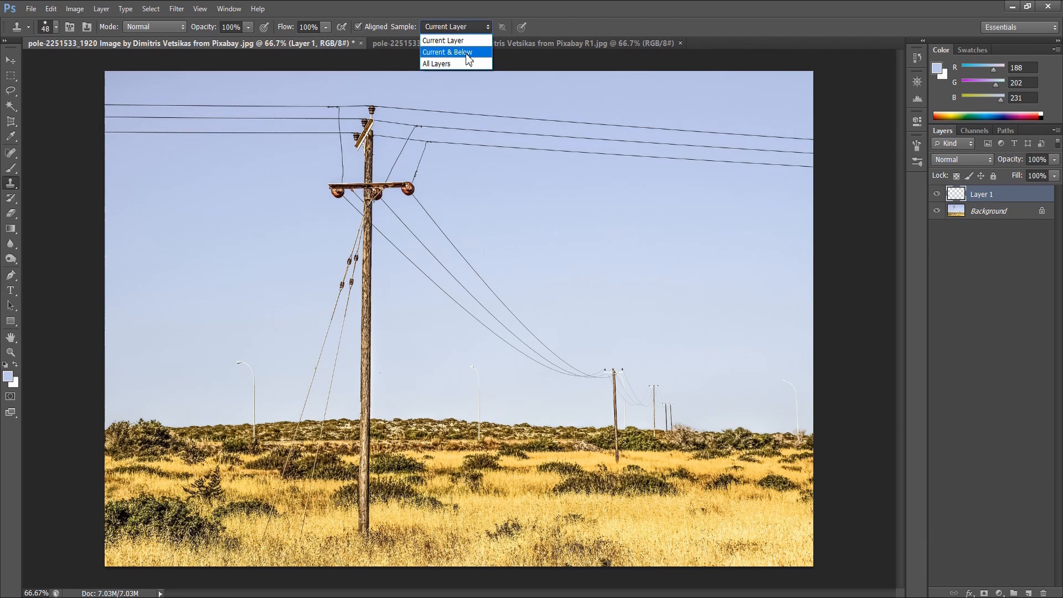
click(463, 53)
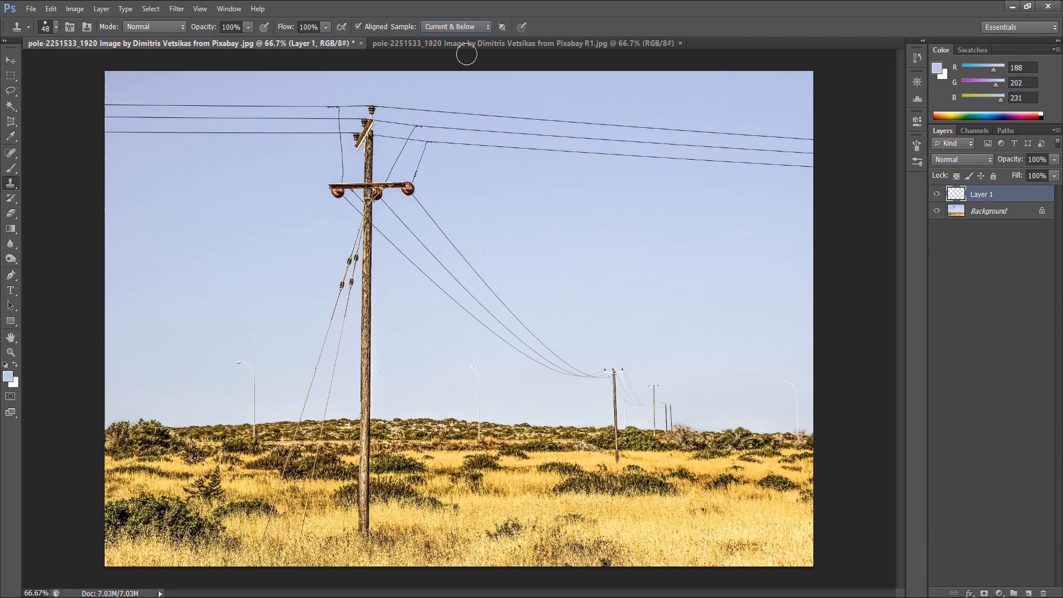
- Clone sky over the lowest power line right of the pole and paint test strokes around the crossarm on the new layer
alt+click(450, 171)
drag(448, 144, 812, 167)
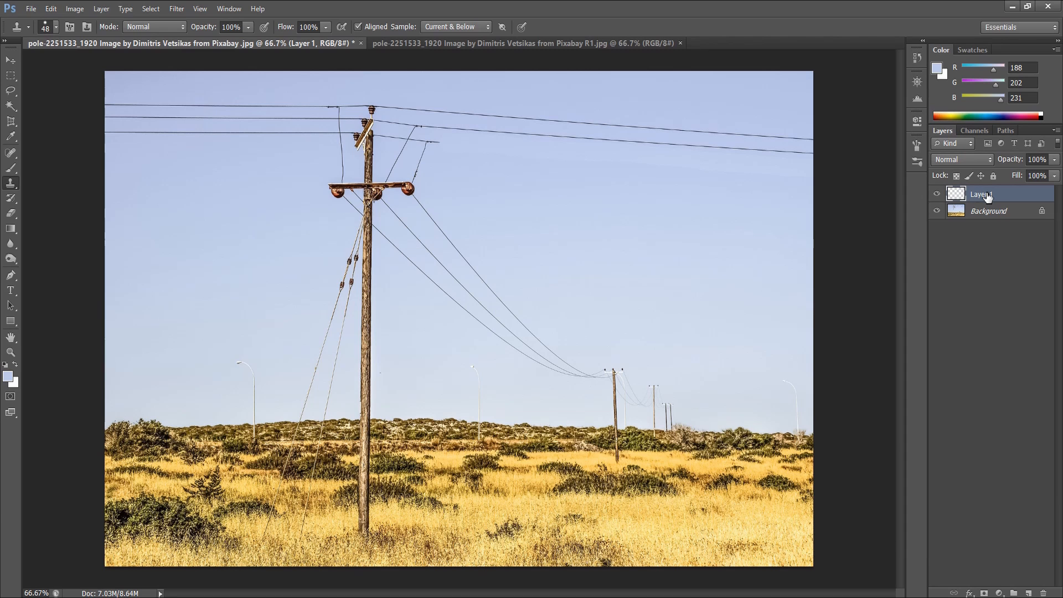
mouse_move(414, 154)
mouse_down()
mouse_move(353, 175)
mouse_move(407, 158)
mouse_move(335, 160)
mouse_move(381, 171)
mouse_move(412, 155)
mouse_move(435, 115)
mouse_move(391, 150)
mouse_move(495, 131)
mouse_up()
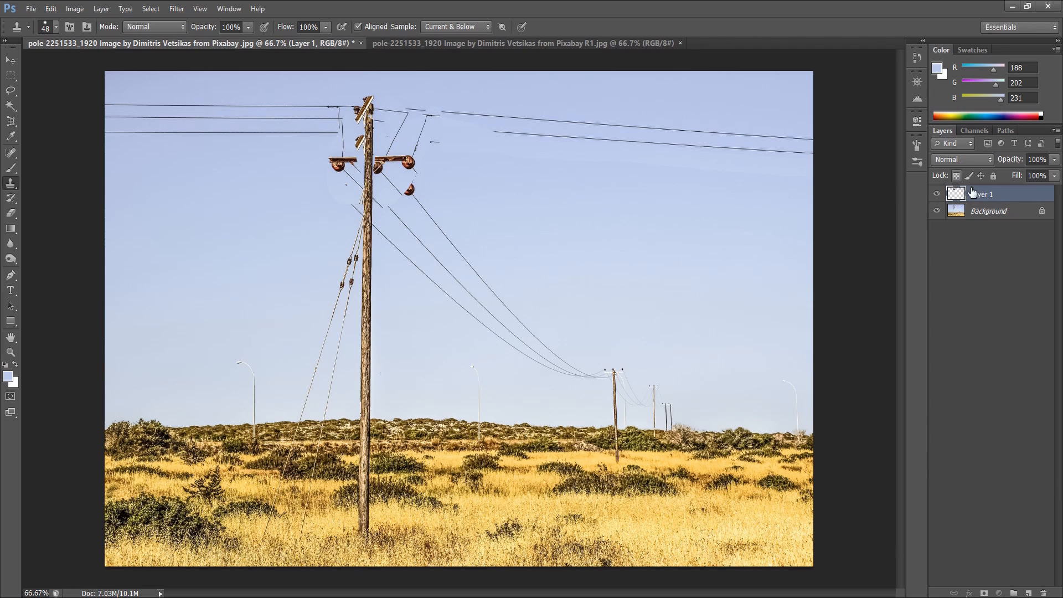
- Delete the layer holding the cloned strokes and add a new empty layer above the background
mouse_move(992, 198)
mouse_down()
mouse_move(1030, 396)
mouse_move(1044, 593)
mouse_up()
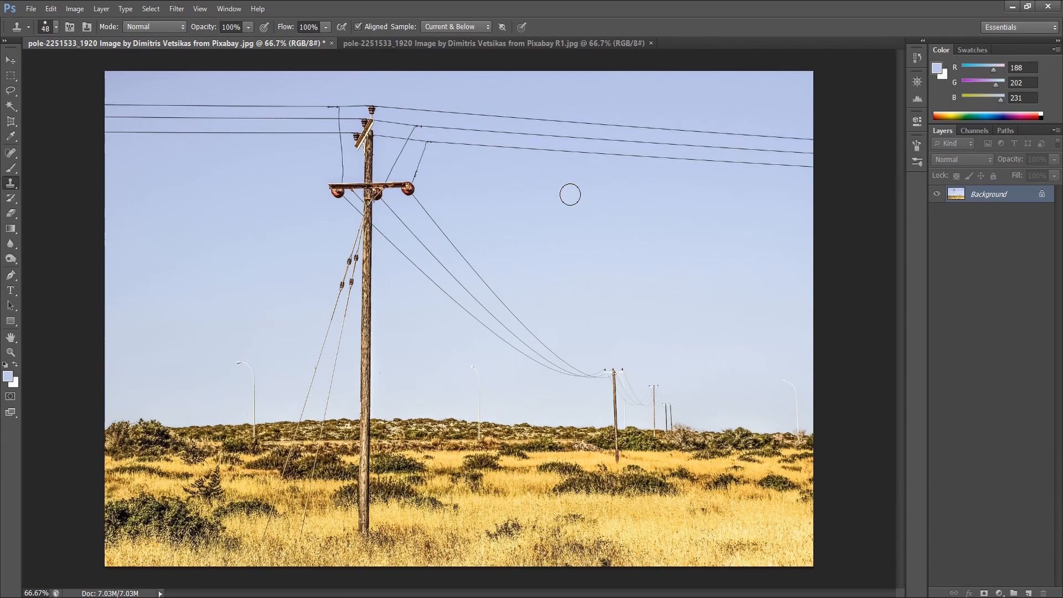
click(1028, 592)
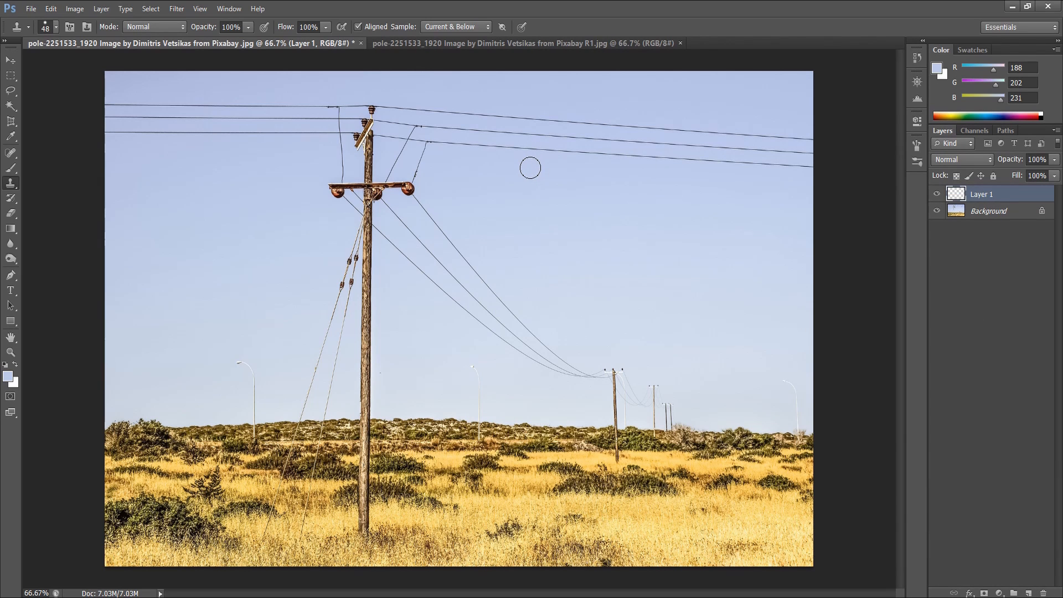
- Bring up the retouched R1 photo and open the street image architecture-2559843_1920 alongside it
click(580, 45)
key(v)
click(31, 9)
click(46, 37)
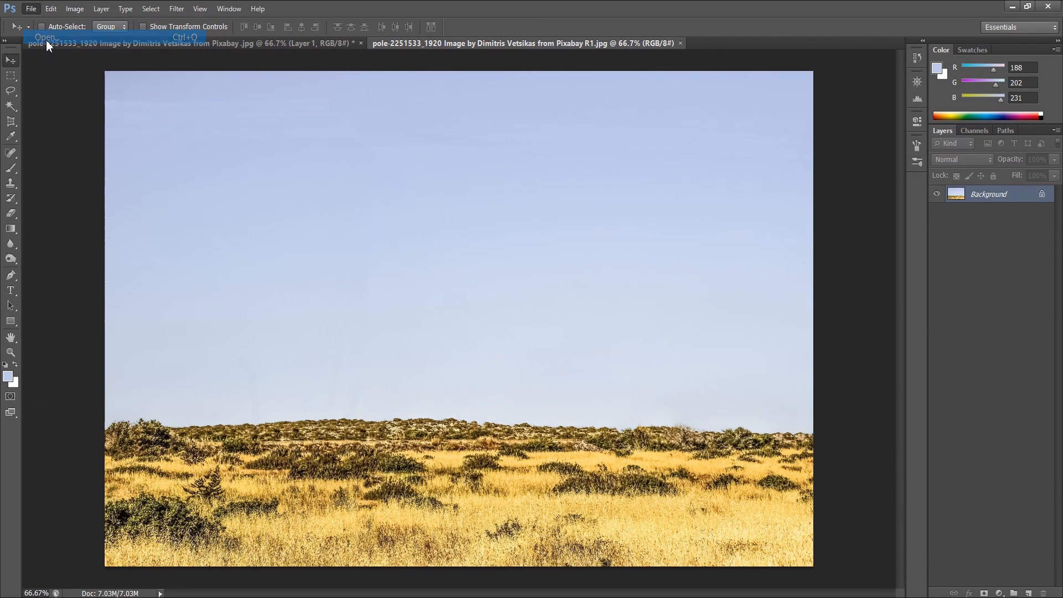
double_click(456, 185)
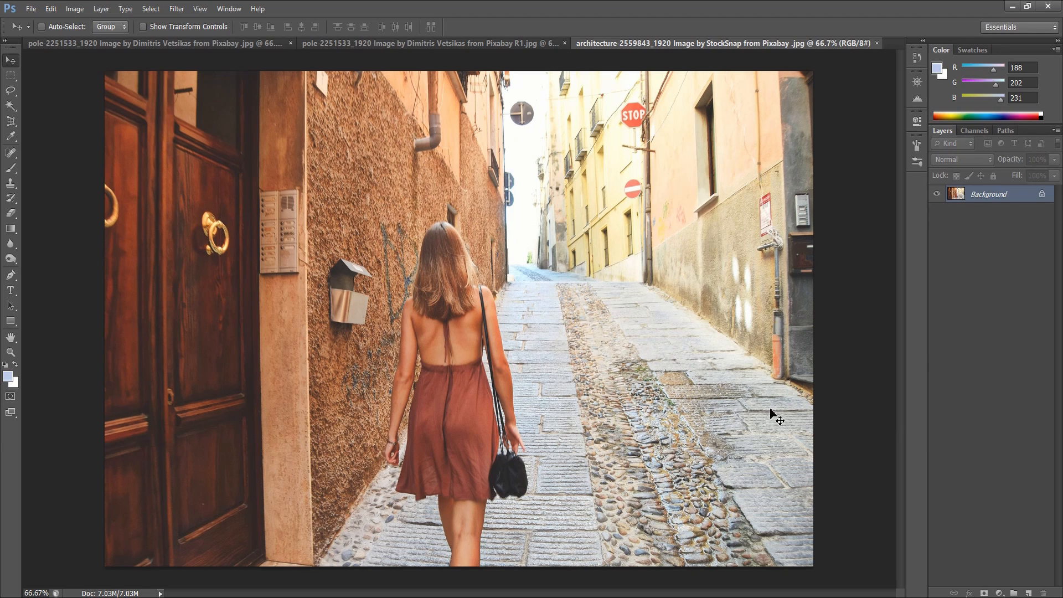
- Draw a freehand Lasso selection around the walking woman and fill it with Content-Aware contents in Normal mode at 100% opacity
click(8, 93)
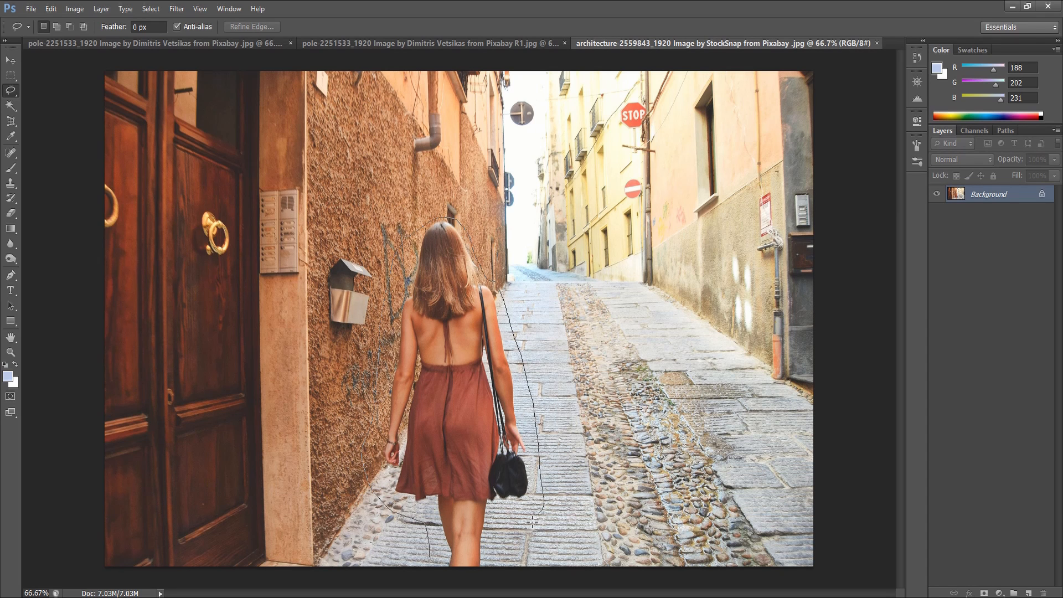
drag(476, 572, 422, 569)
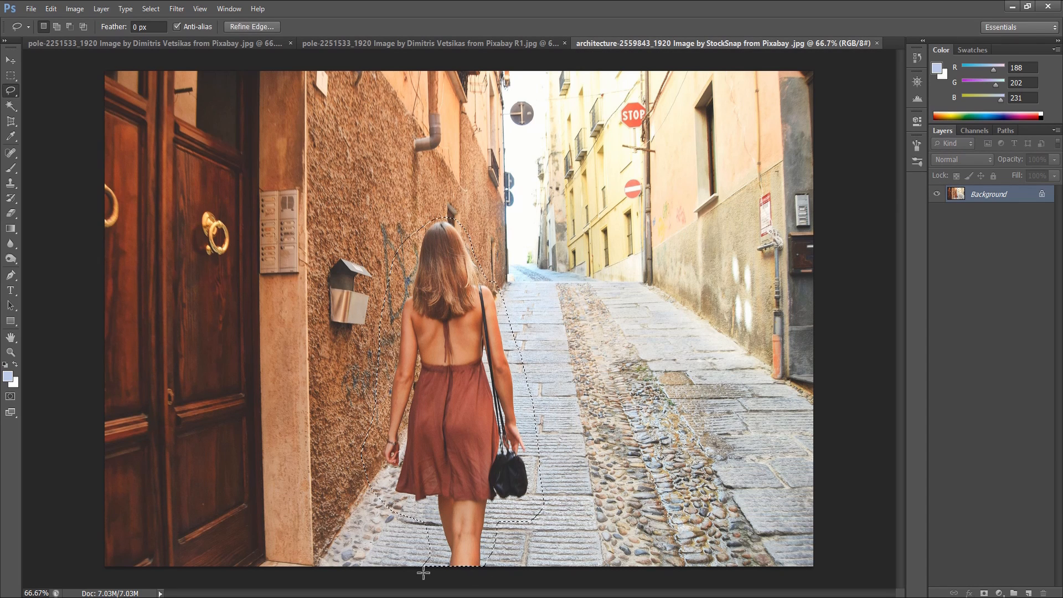
click(50, 8)
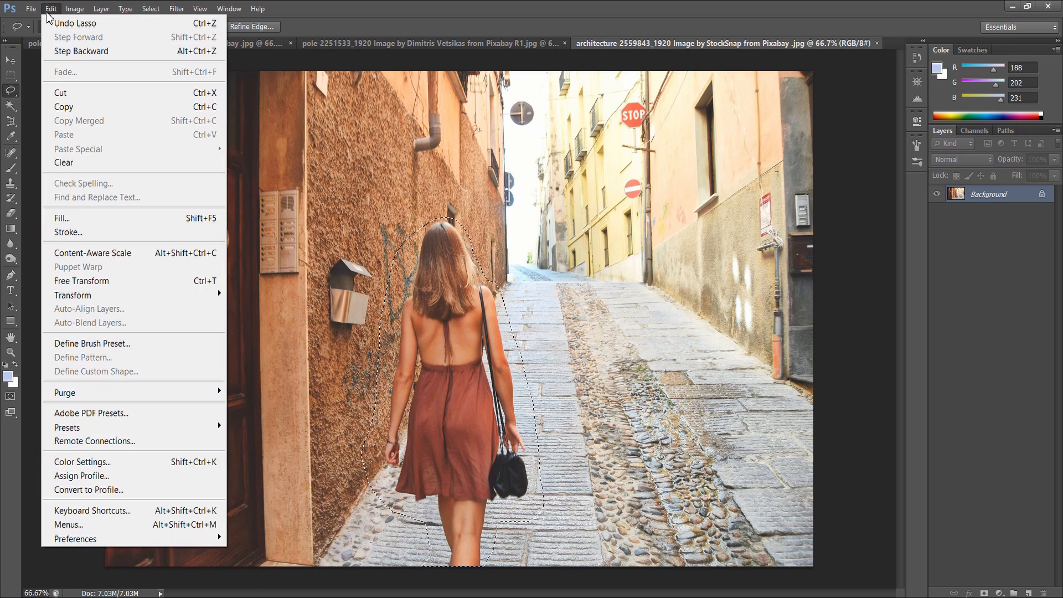
click(109, 217)
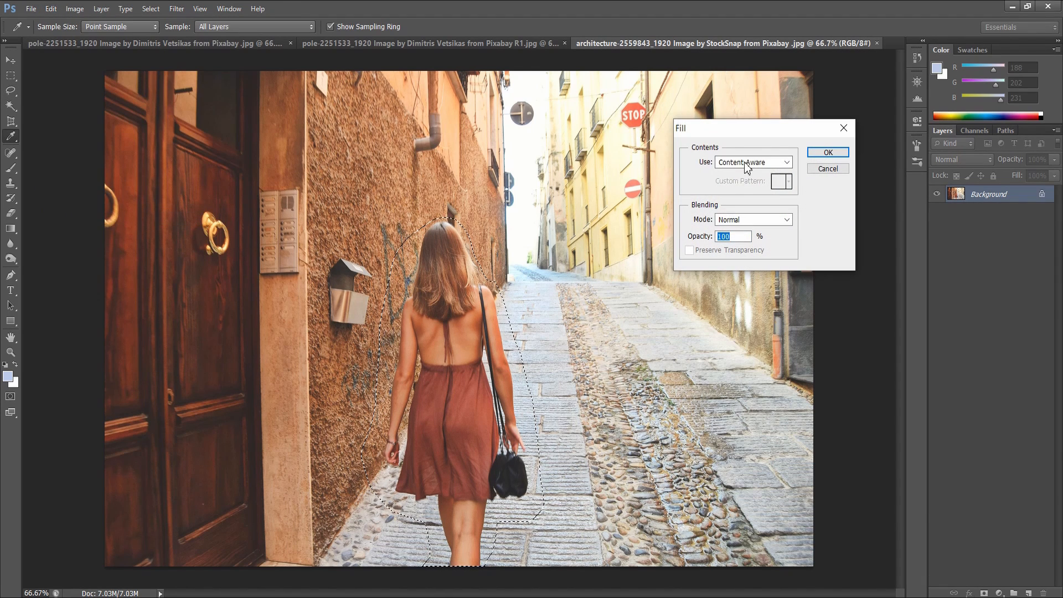
click(828, 154)
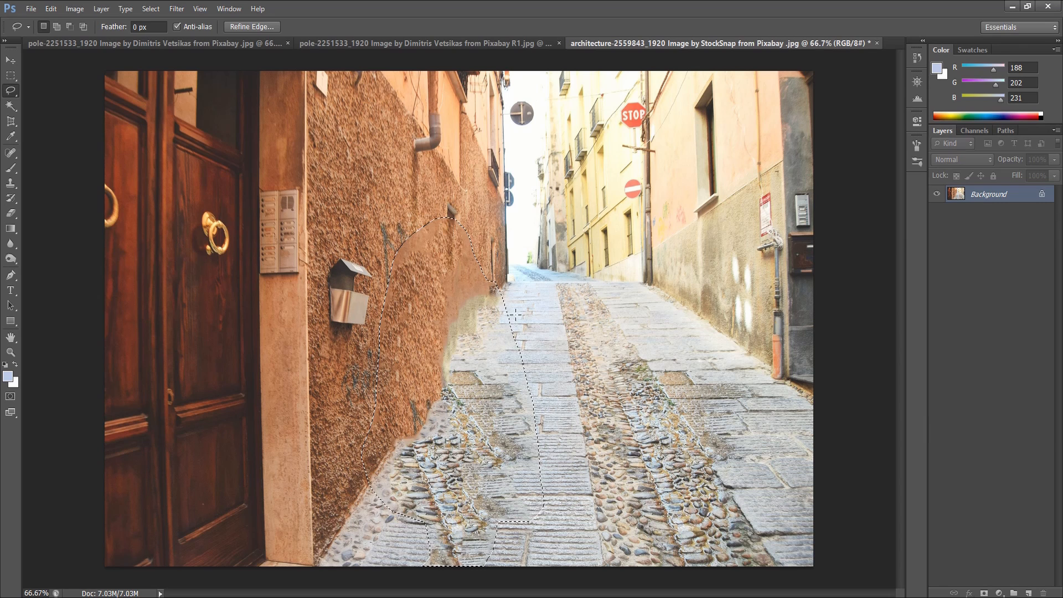
- Open the seascape photo gulls-4837130_1920 and activate the Spot Healing Brush with the Content-Aware type
click(31, 9)
click(36, 36)
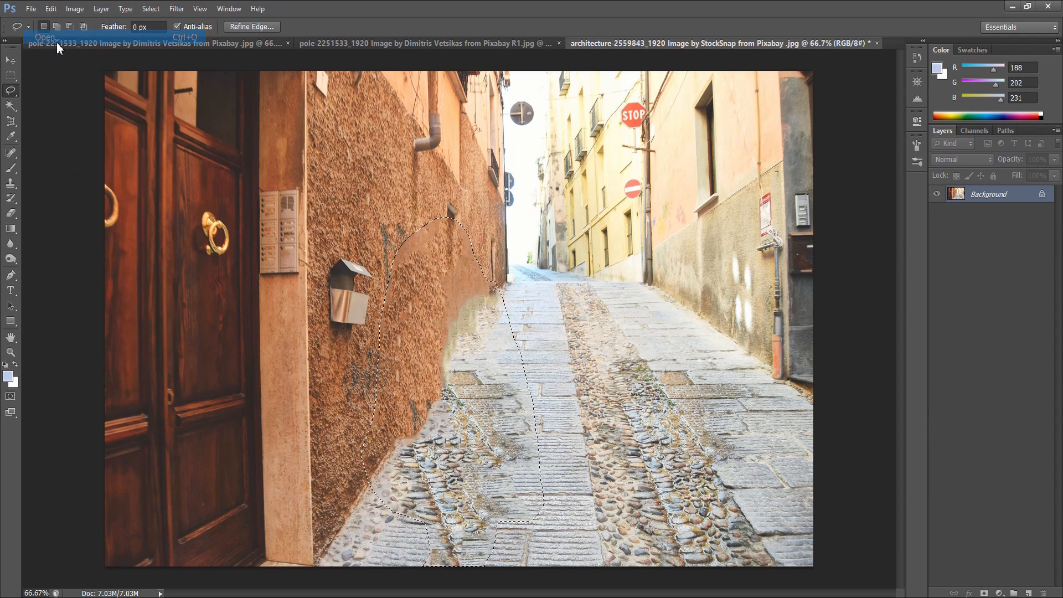
double_click(655, 192)
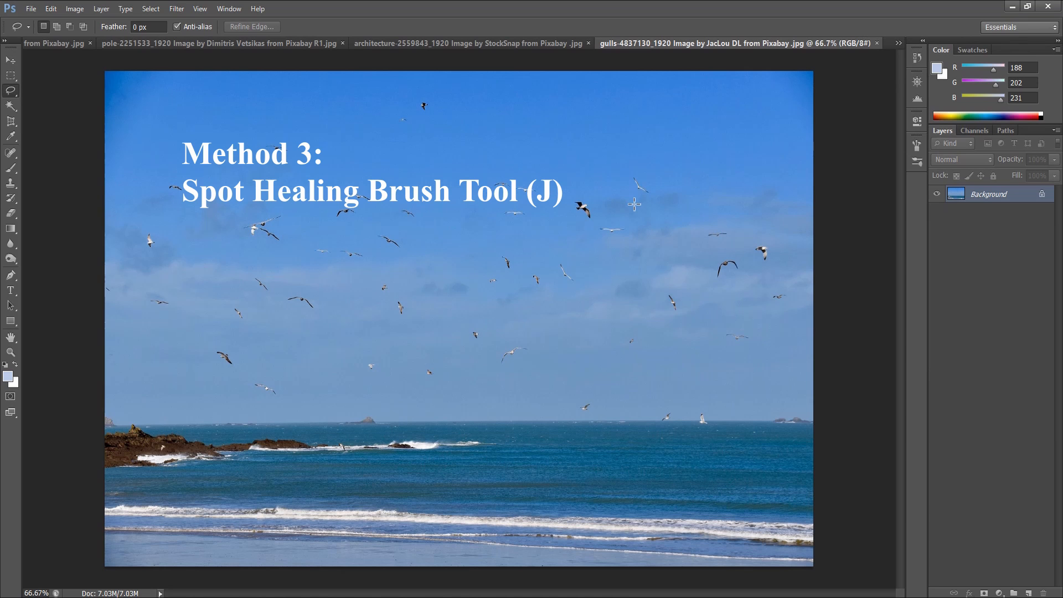
click(6, 154)
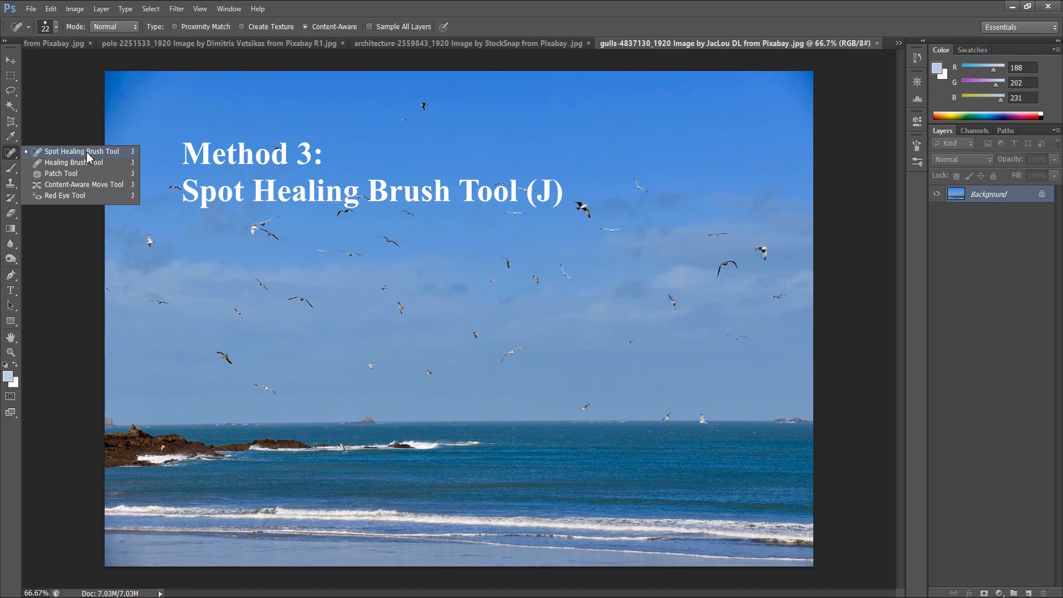
click(88, 155)
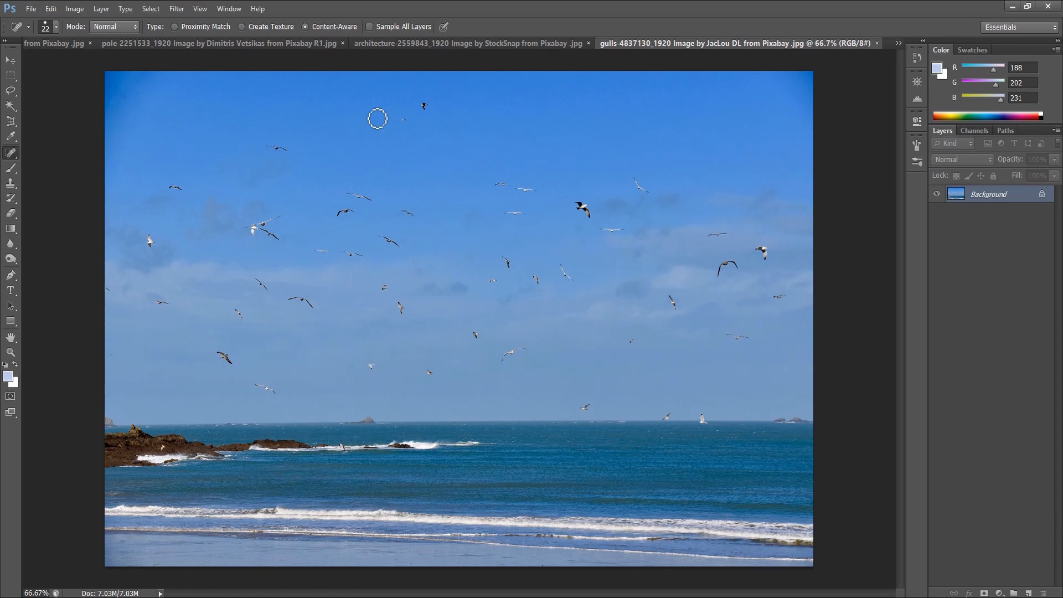
- Set the Spot Healing Brush size to 41 px
right_click(377, 115)
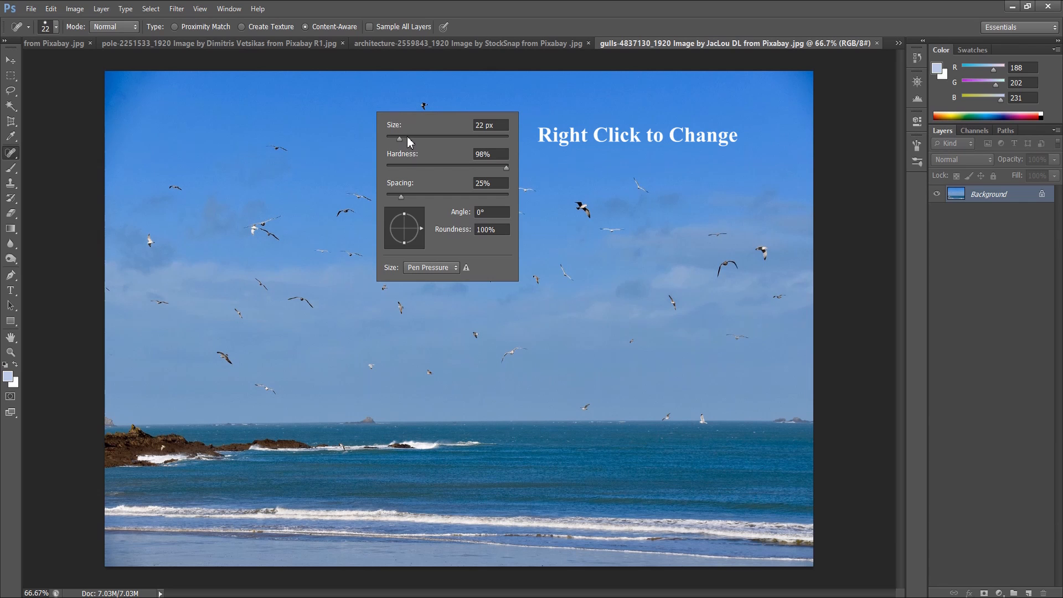
click(408, 138)
drag(408, 142, 412, 143)
click(438, 131)
key(Return)
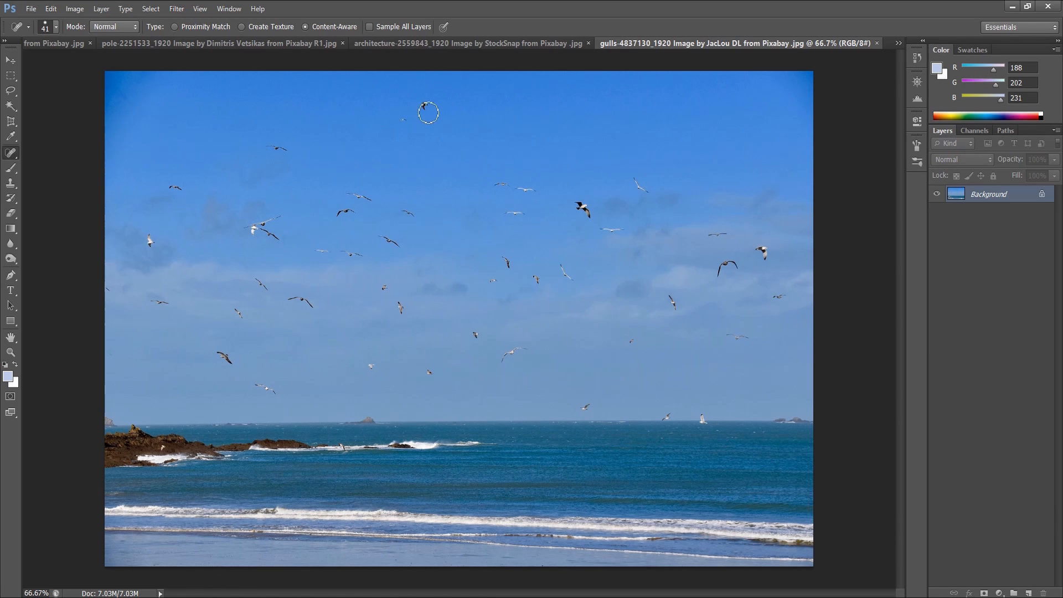
- Heal away all the gulls across the sky, the white shapes along the horizon and the bird beside the breaking wave near the rocks
click(424, 107)
drag(394, 117, 410, 119)
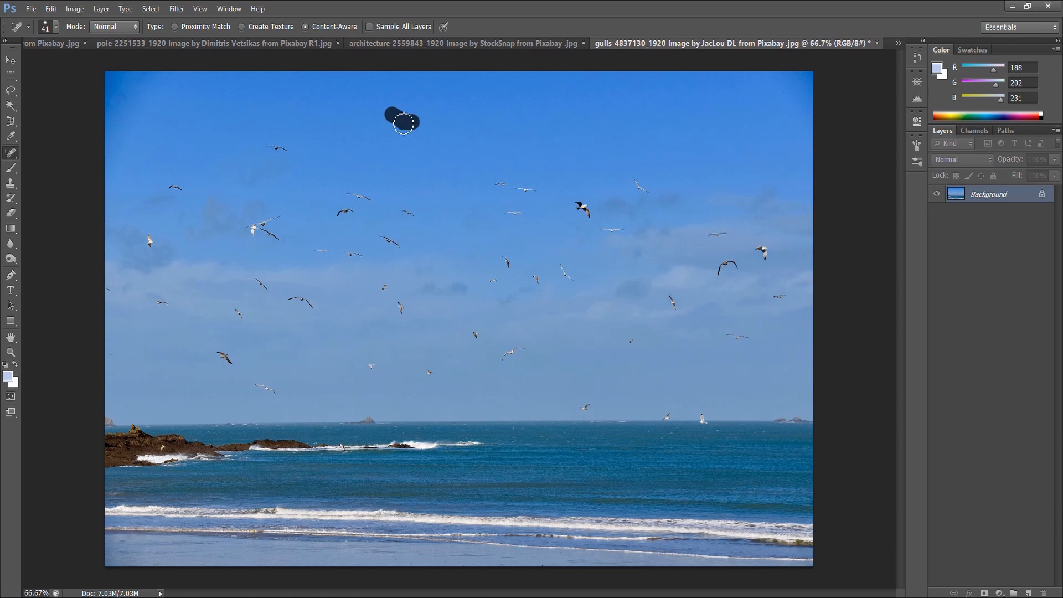
drag(265, 149, 304, 152)
drag(347, 184, 416, 223)
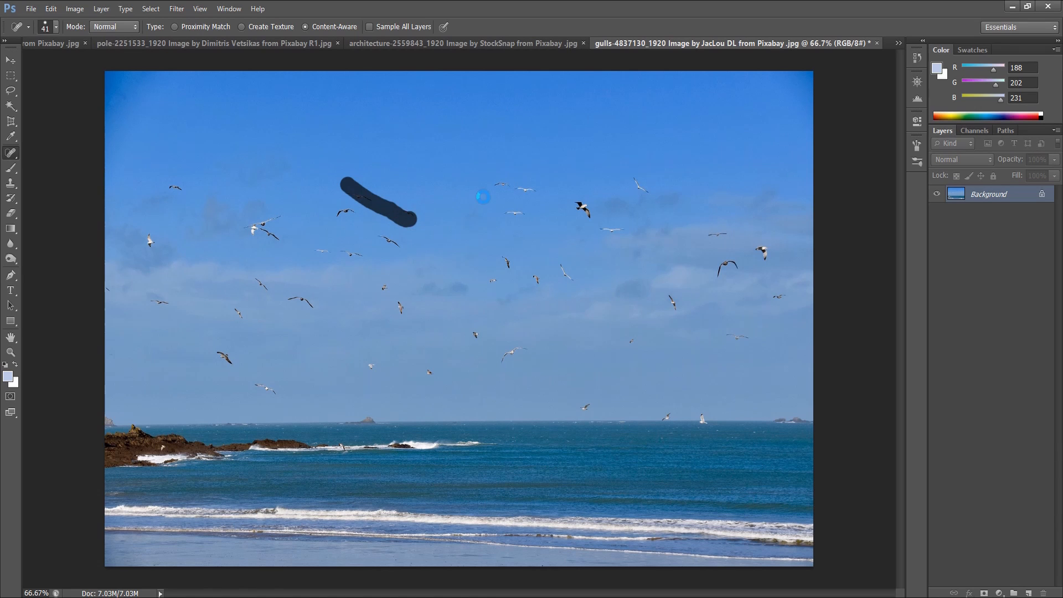
mouse_move(494, 183)
mouse_down()
mouse_move(527, 185)
mouse_move(623, 234)
mouse_up()
drag(632, 176, 654, 202)
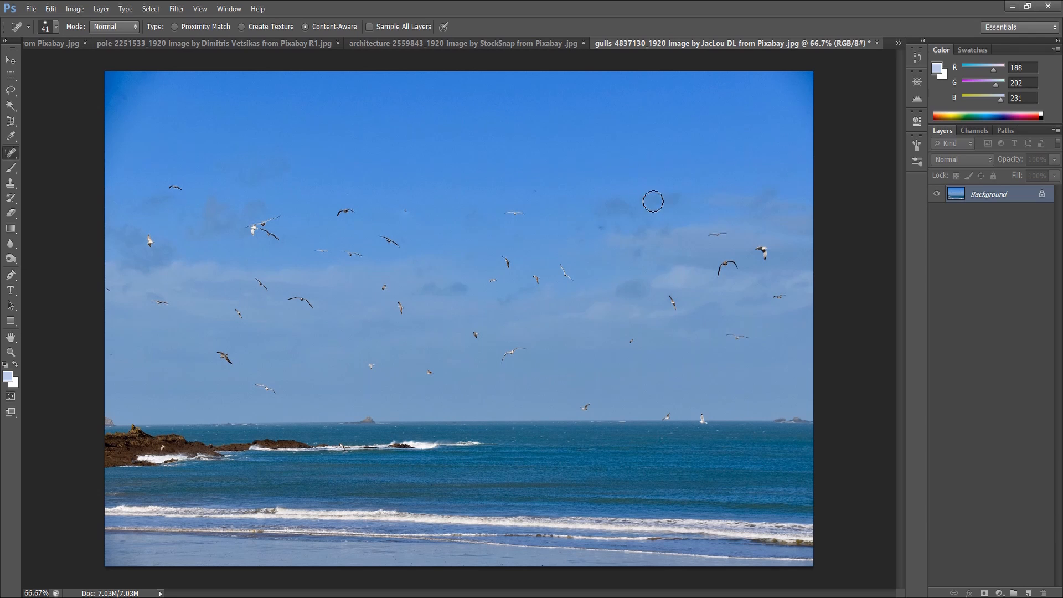
drag(705, 234, 744, 241)
mouse_move(755, 246)
mouse_down()
mouse_move(773, 269)
mouse_move(775, 258)
mouse_up()
mouse_move(713, 264)
mouse_down()
mouse_move(744, 267)
mouse_move(739, 278)
mouse_up()
mouse_move(766, 290)
mouse_down()
mouse_move(786, 294)
mouse_move(777, 300)
mouse_up()
drag(714, 337, 745, 343)
mouse_move(673, 301)
mouse_down()
mouse_move(681, 315)
mouse_move(620, 346)
mouse_up()
drag(557, 265, 576, 282)
drag(505, 213, 536, 212)
mouse_move(506, 248)
mouse_down()
mouse_move(517, 277)
mouse_move(542, 290)
mouse_up()
mouse_move(481, 281)
mouse_down()
mouse_move(503, 283)
mouse_move(471, 274)
mouse_up()
drag(380, 241, 401, 252)
mouse_move(401, 202)
mouse_down()
mouse_move(418, 216)
mouse_move(453, 213)
mouse_up()
drag(357, 214, 339, 218)
drag(164, 190, 267, 230)
drag(254, 232, 280, 219)
drag(147, 237, 149, 251)
drag(118, 292, 112, 294)
drag(140, 300, 169, 307)
drag(212, 355, 294, 398)
mouse_move(246, 278)
mouse_down()
mouse_move(268, 296)
mouse_move(248, 329)
mouse_move(282, 300)
mouse_move(316, 307)
mouse_up()
mouse_move(316, 254)
mouse_down()
mouse_move(363, 255)
mouse_move(392, 309)
mouse_move(415, 320)
mouse_up()
mouse_move(475, 334)
mouse_down()
mouse_move(519, 353)
mouse_move(494, 358)
mouse_up()
drag(360, 370, 441, 373)
drag(566, 406, 670, 426)
click(703, 415)
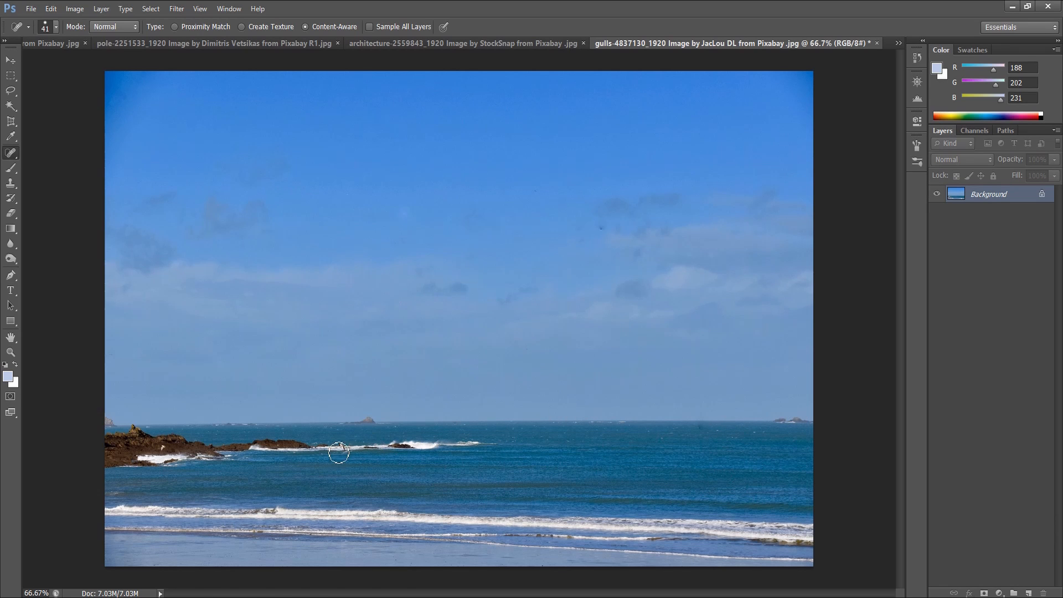
click(341, 447)
- Reduce the healing brush to 22 px and remove the small white gull in front of the brown rocks
key(ctrl+plus)
key(ctrl+plus)
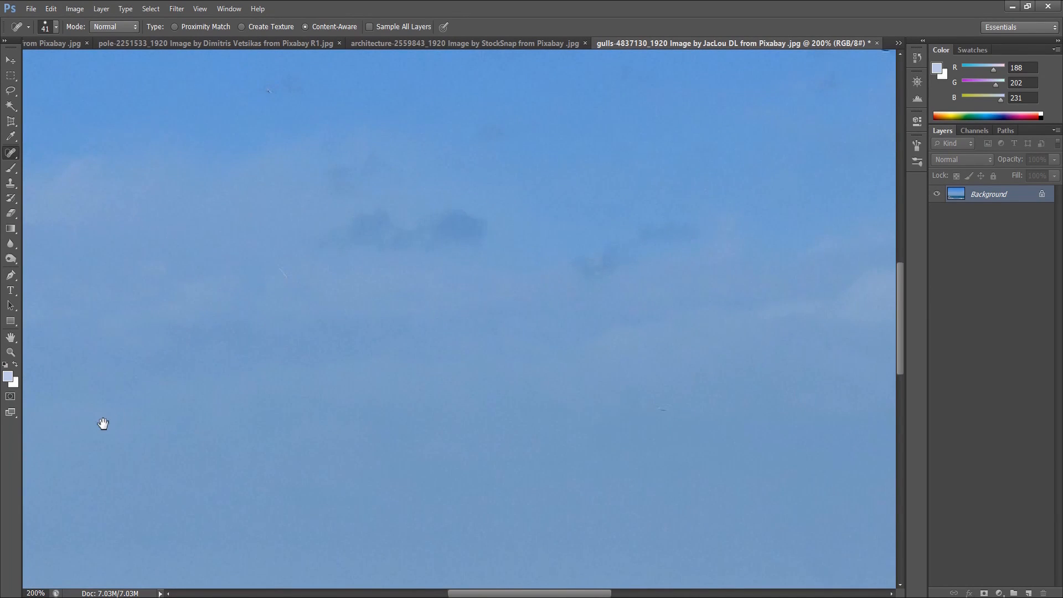
drag(103, 424, 502, 276)
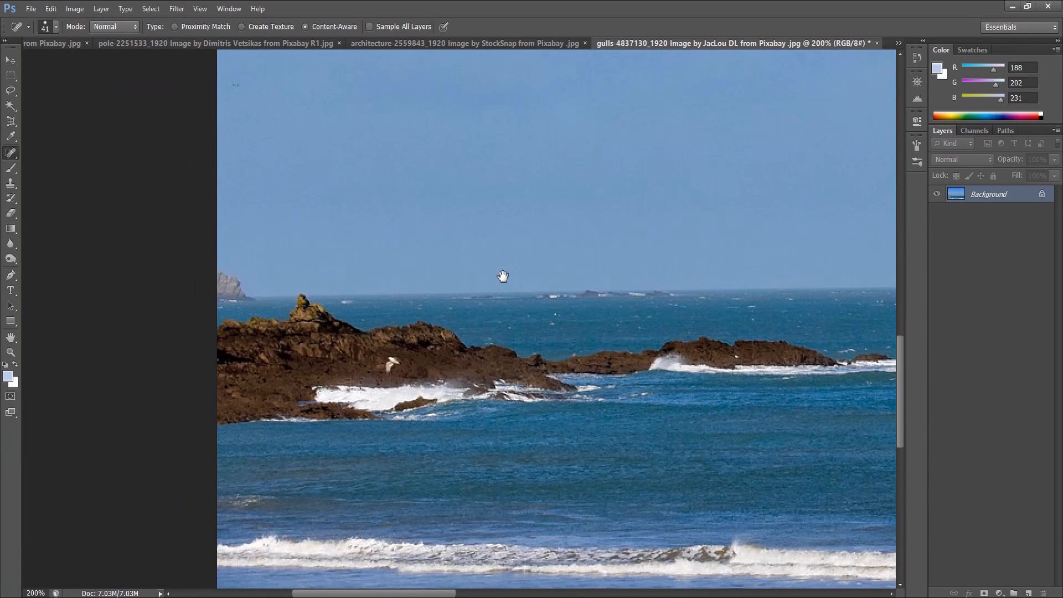
drag(439, 321, 420, 282)
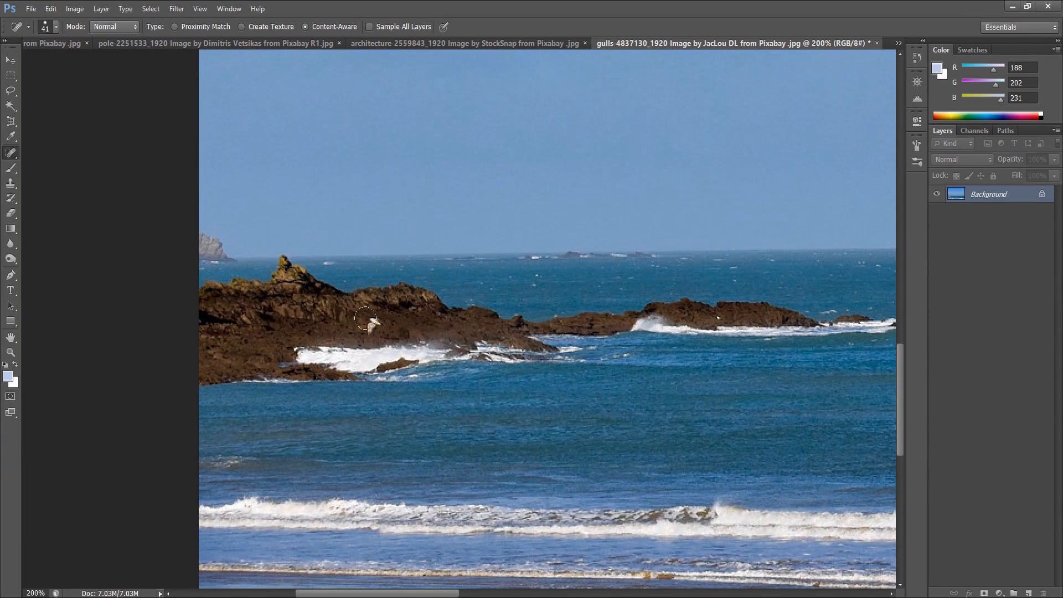
right_click(375, 314)
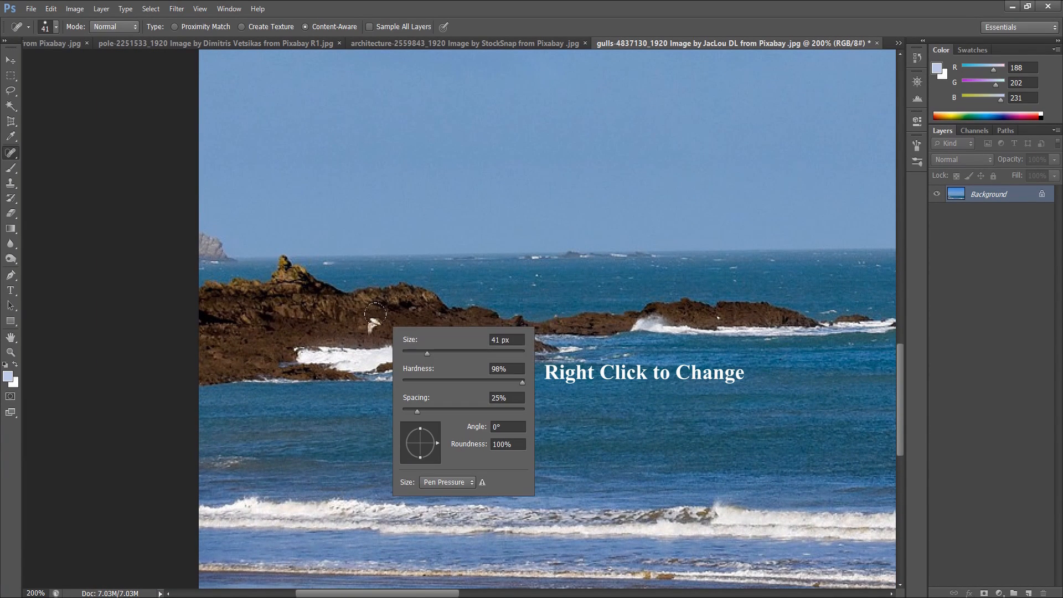
click(416, 352)
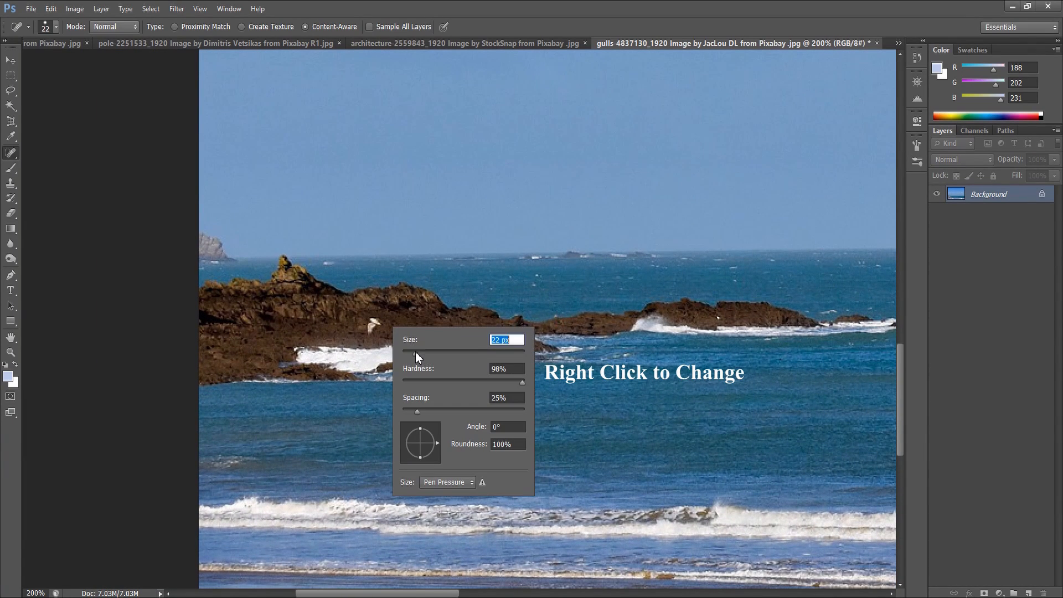
click(373, 322)
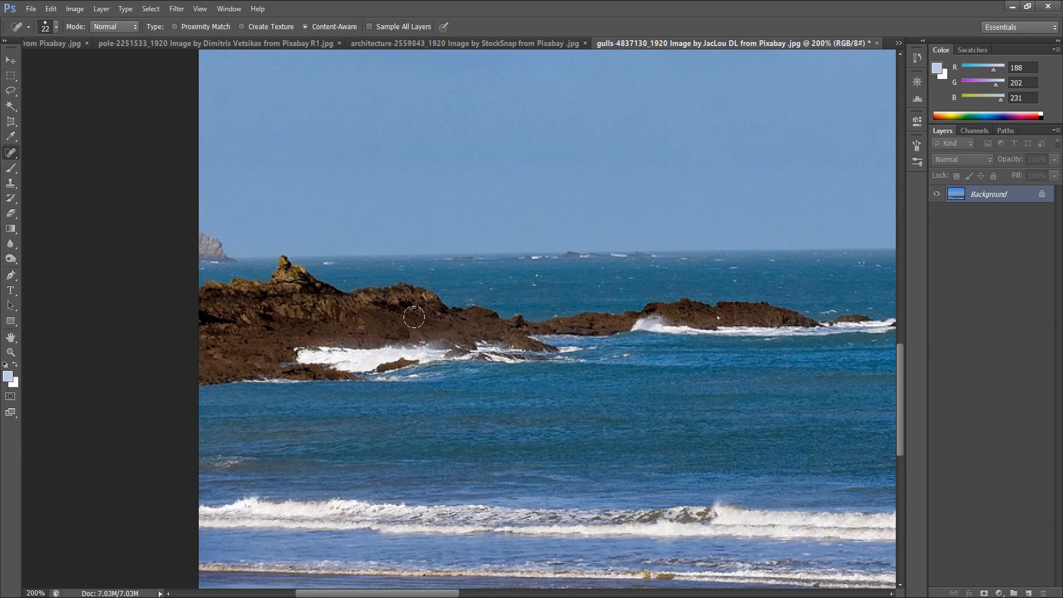
- Heal the leftover dark speck below the small clouds on the right and touch up the sky near the centre
key(ctrl+minus)
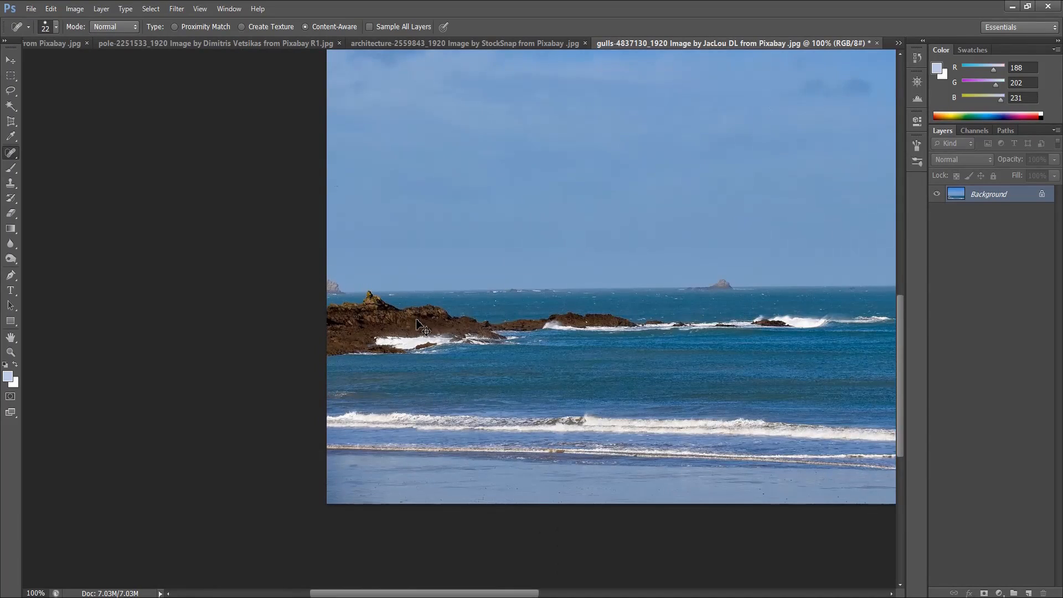
key(ctrl+minus)
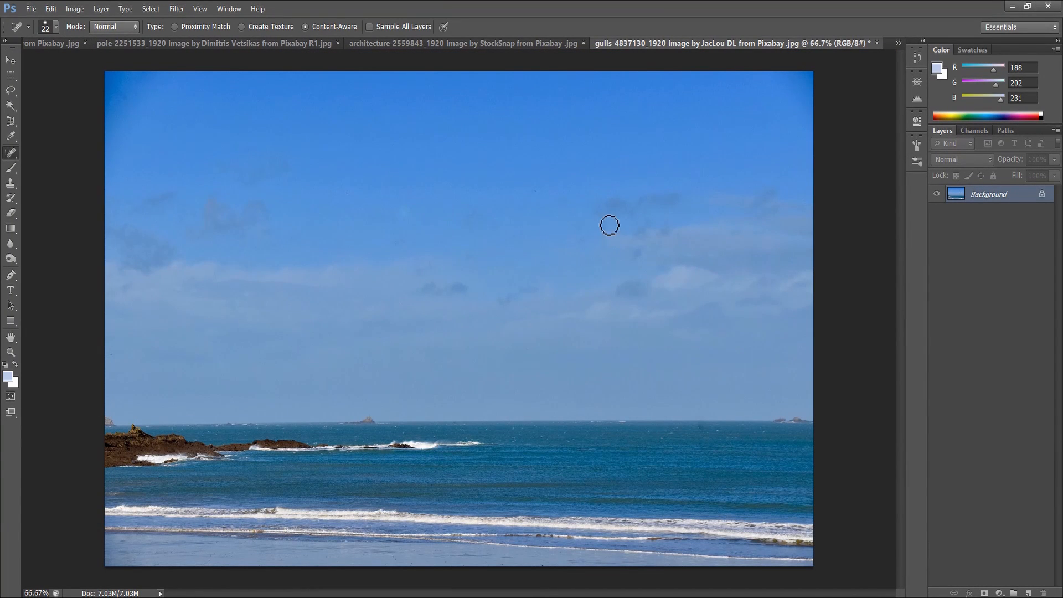
click(601, 228)
click(462, 208)
right_click(10, 153)
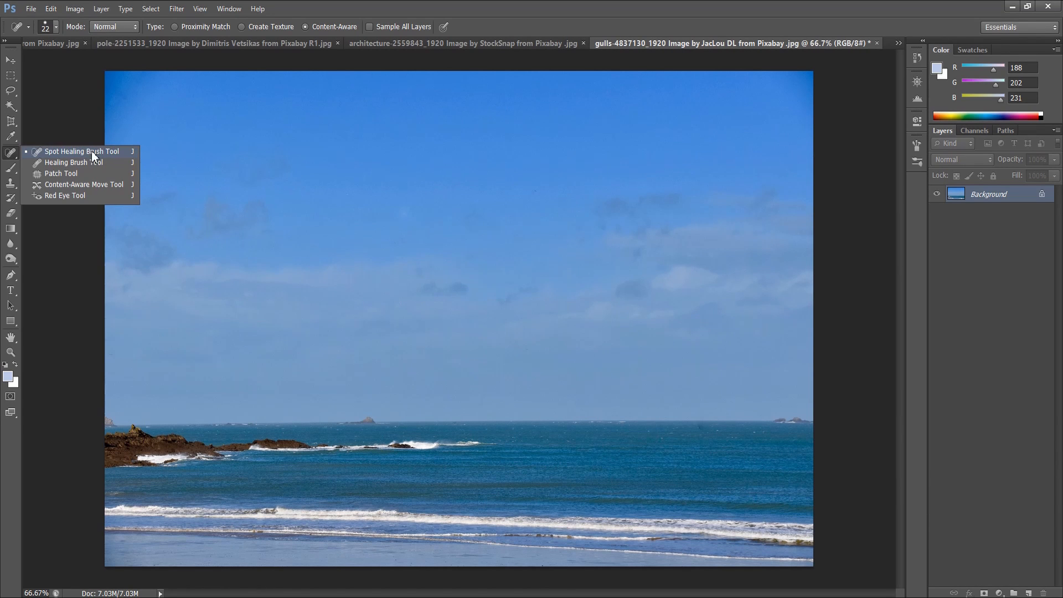
click(98, 150)
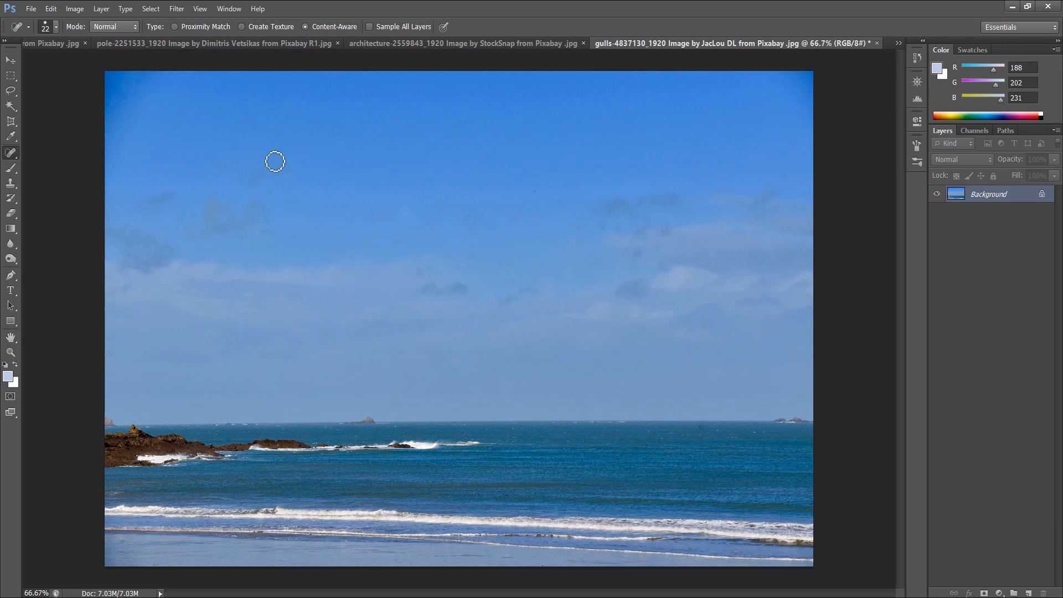
click(11, 189)
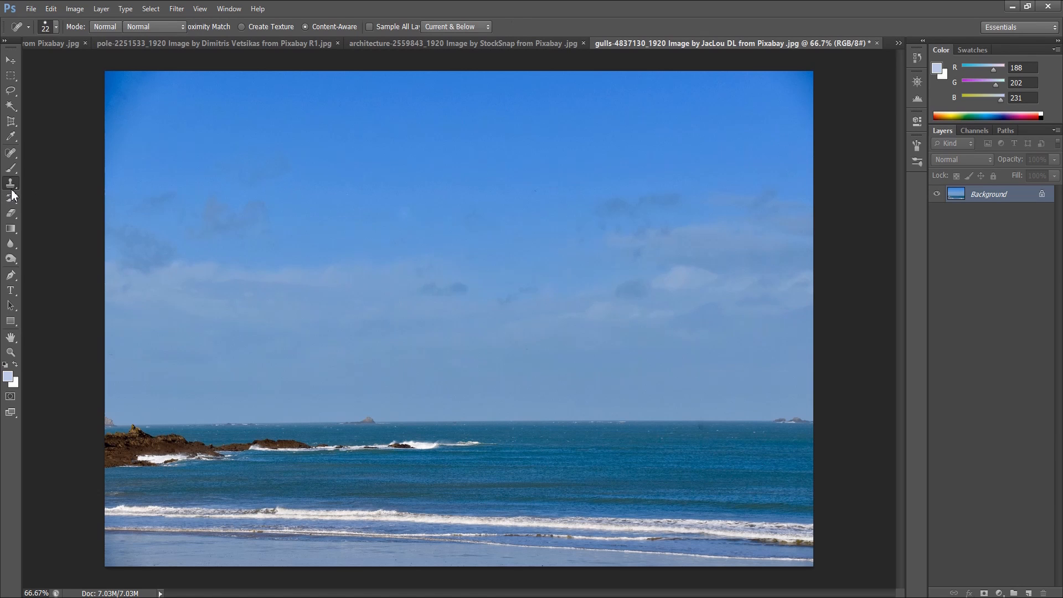
click(50, 9)
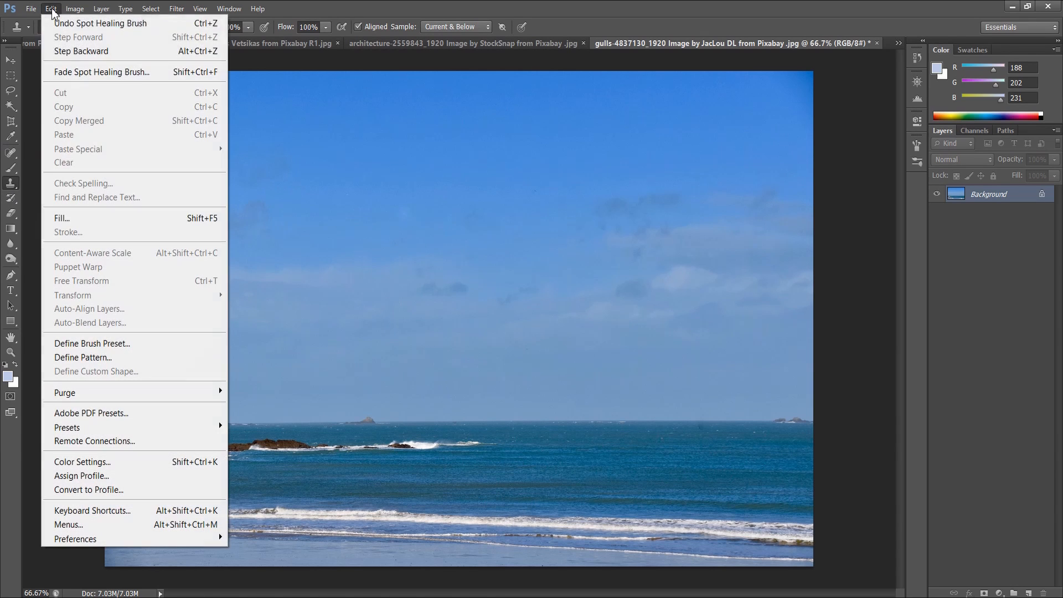
click(72, 221)
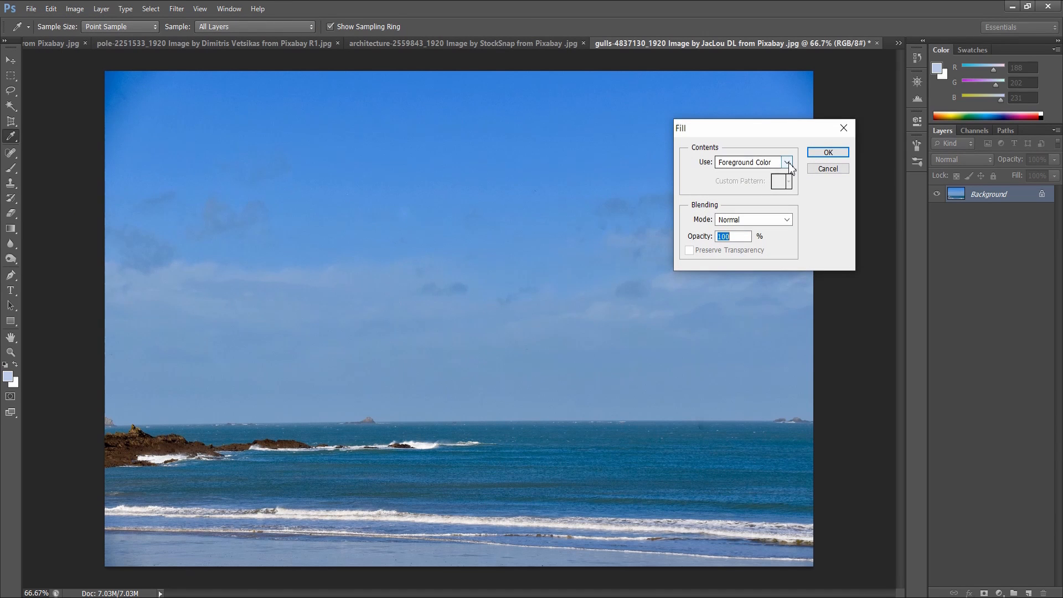
click(788, 162)
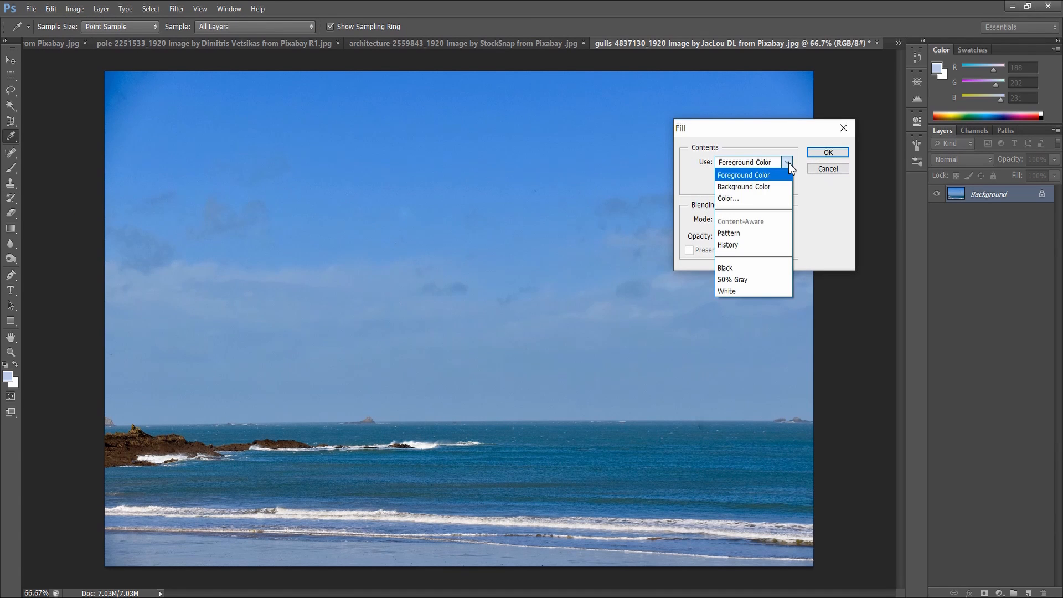
click(843, 129)
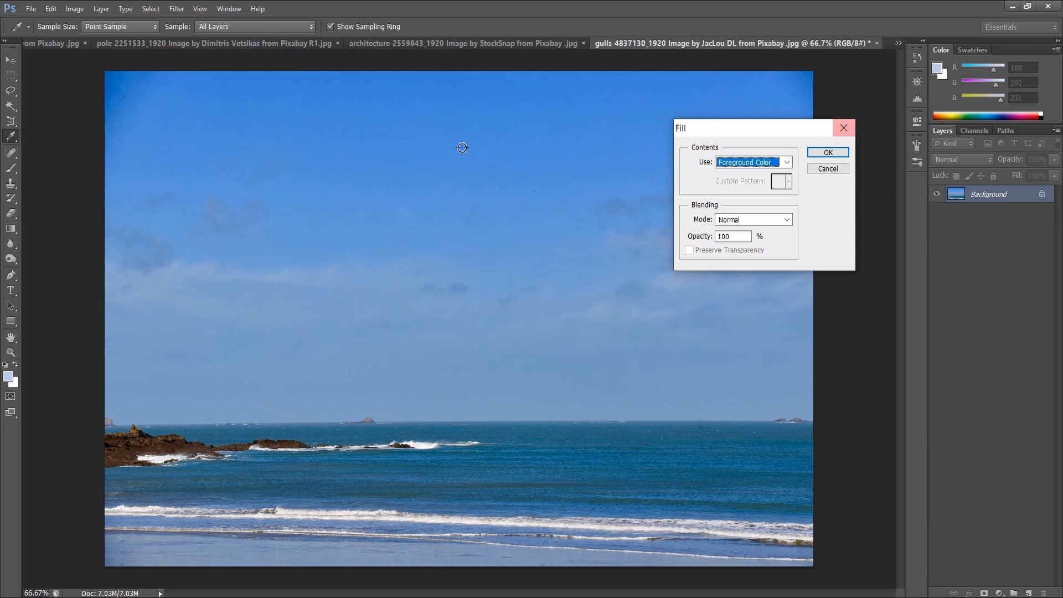
click(842, 130)
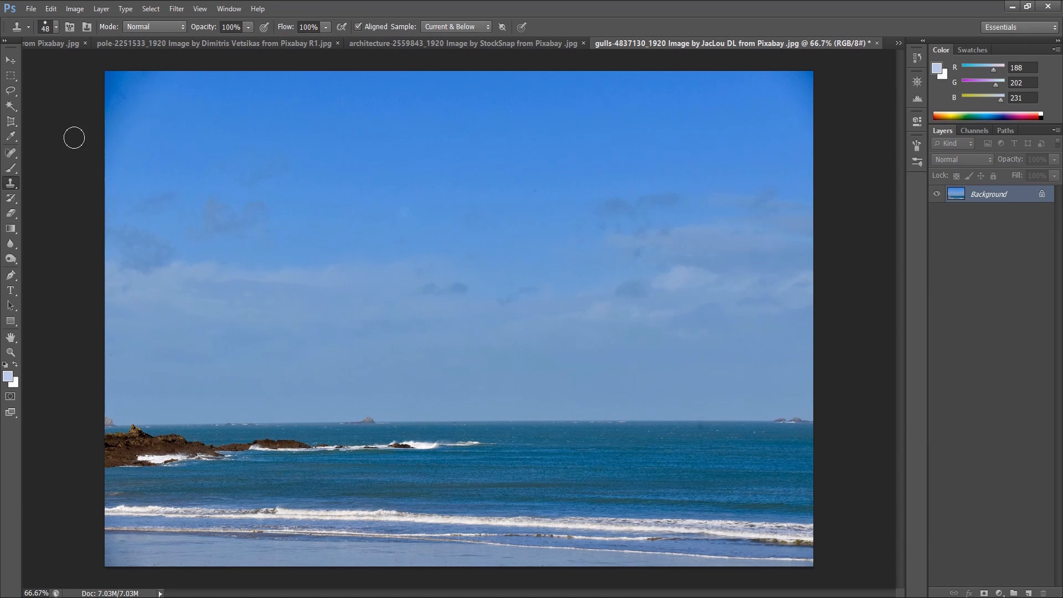
click(10, 154)
drag(10, 156, 59, 158)
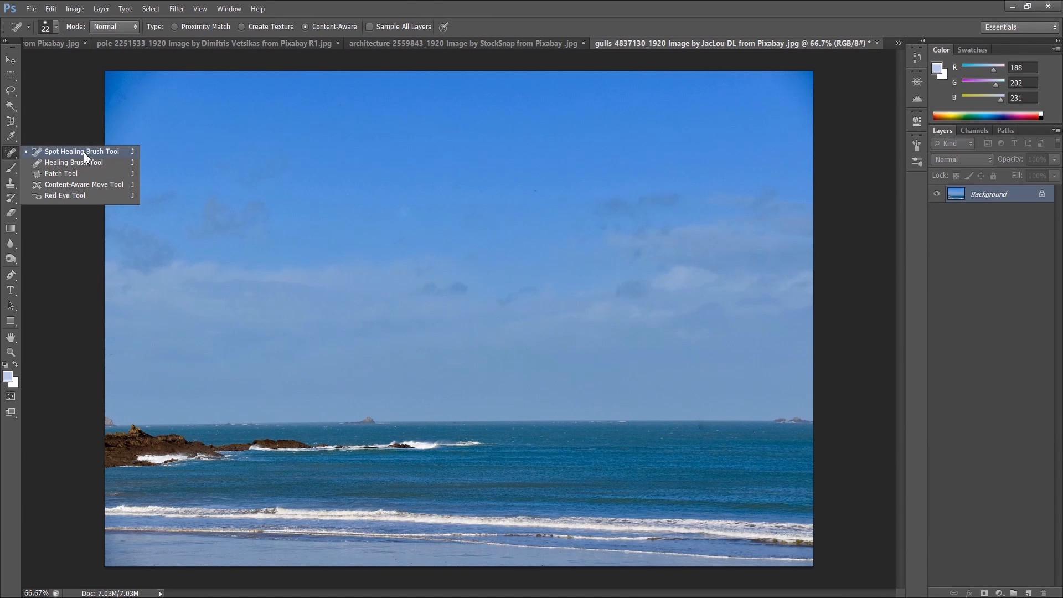
click(102, 154)
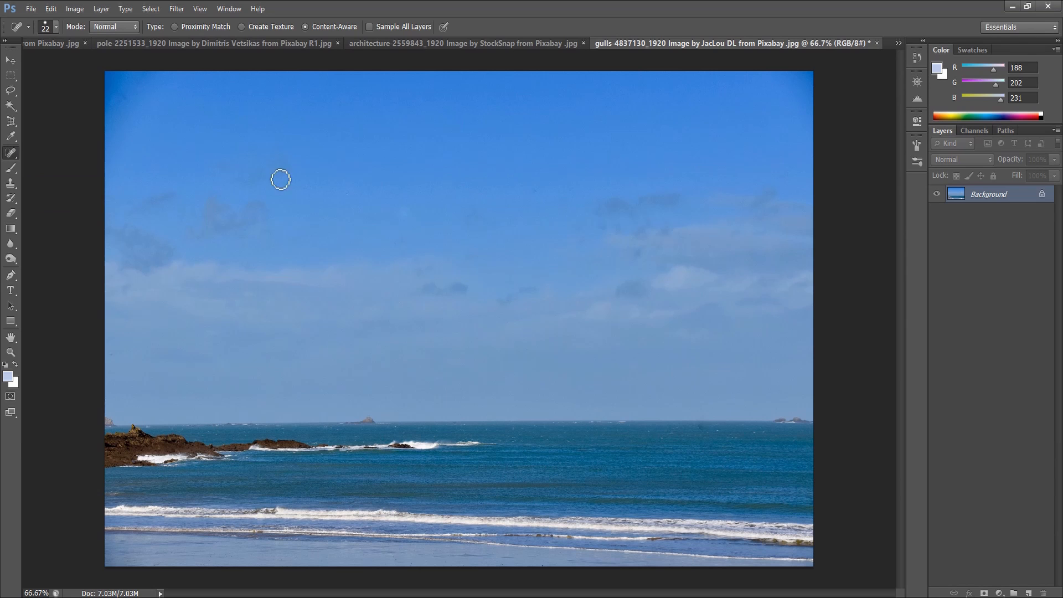